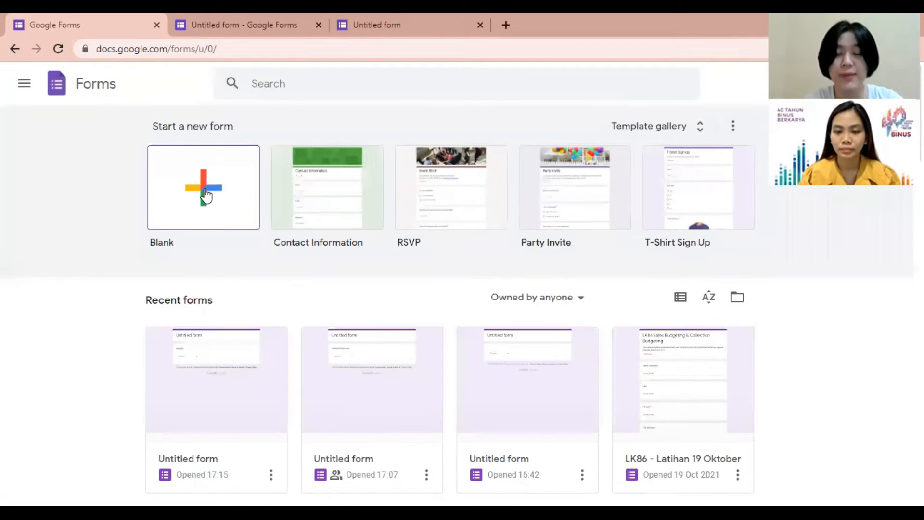
Step: Close the Google Forms home tab to return to the Untitled form editor
key(ctrl+w)
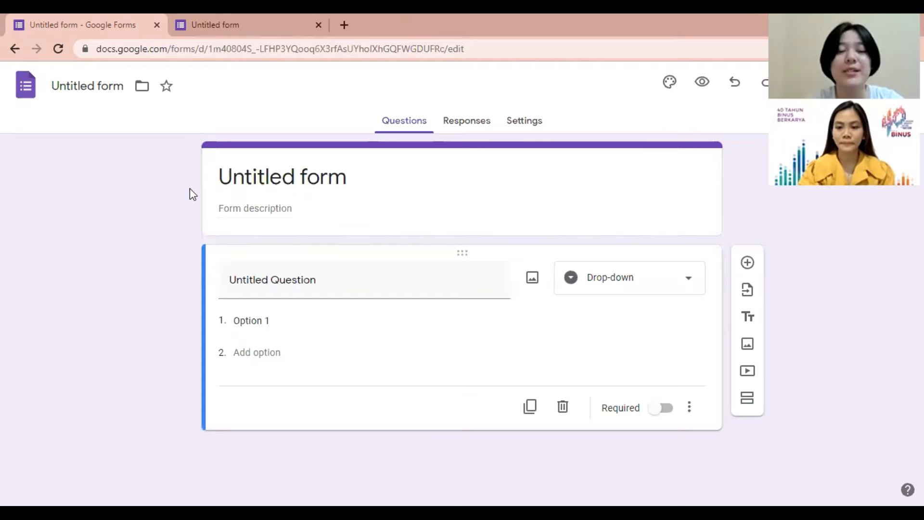
Step: Replace the 'Untitled form' title with 'Survey Potential Customer'
click(361, 178)
key(BackSpace)
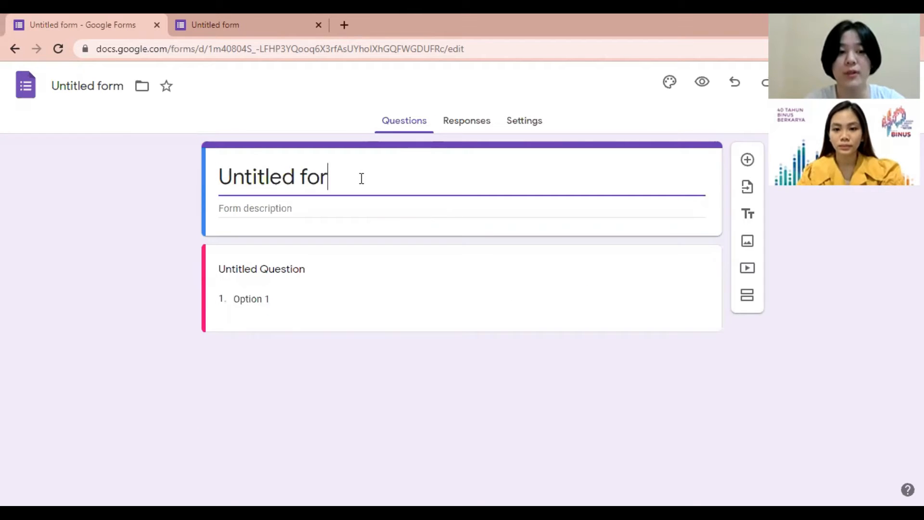
key(BackSpace)
key(BackSpace)
key(BackSpace)
key(BackSpace)
key(BackSpace)
key(BackSpace)
key(BackSpace)
key(BackSpace)
key(BackSpace)
key(BackSpace)
key(BackSpace)
key(BackSpace)
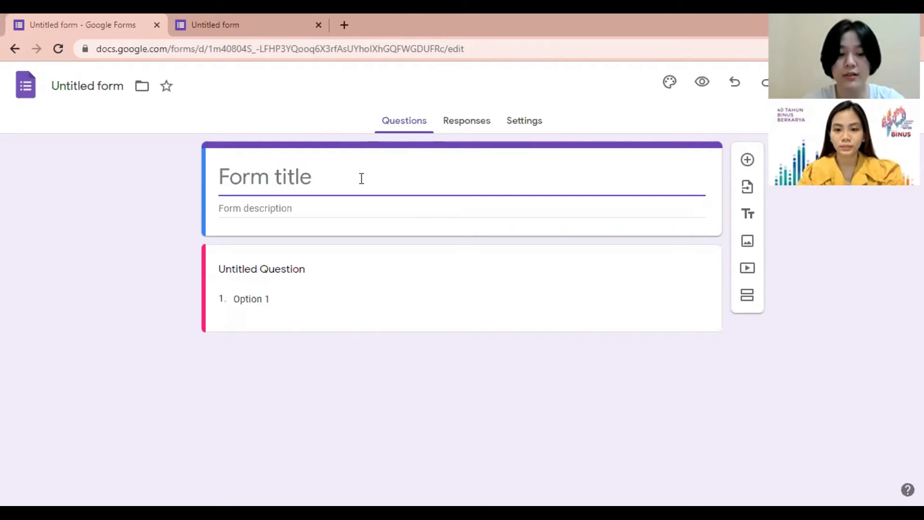
text(Survey )
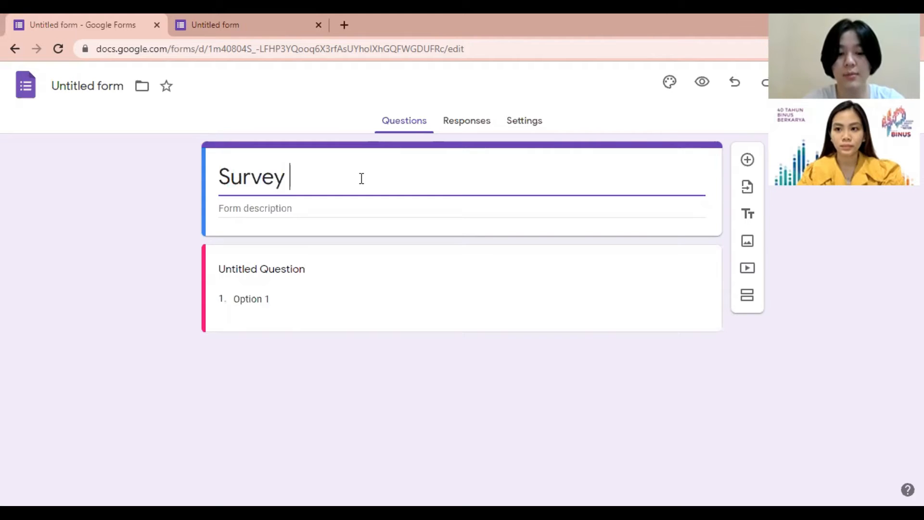
text(Potential)
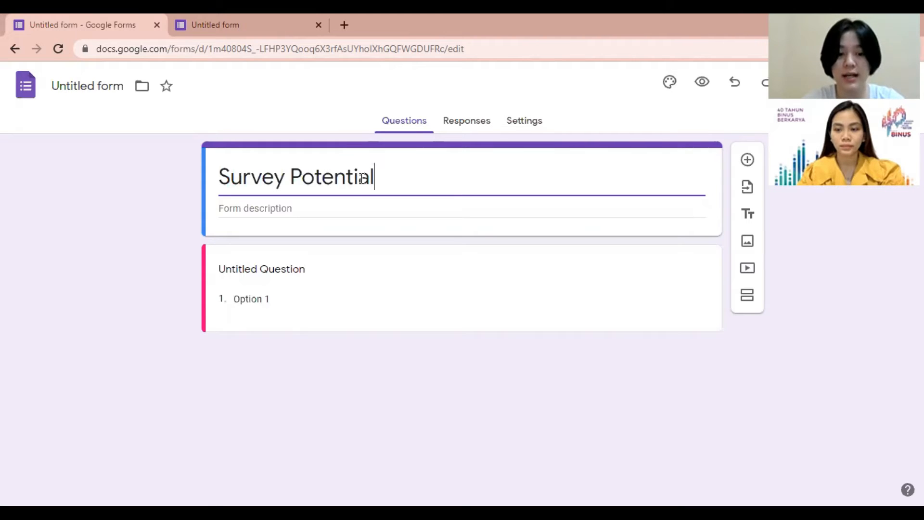
text( Customer)
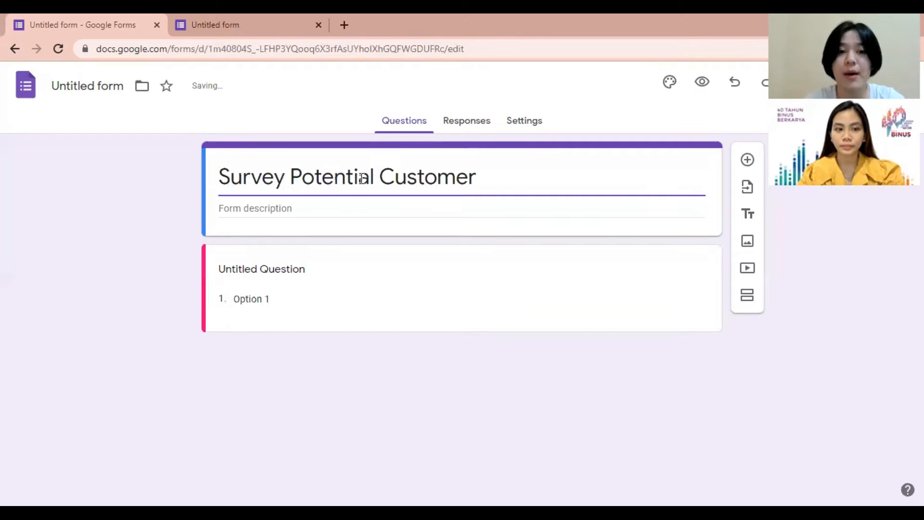
Step: Add a form description and a required short-answer question 'Nama', then insert a new question
click(295, 209)
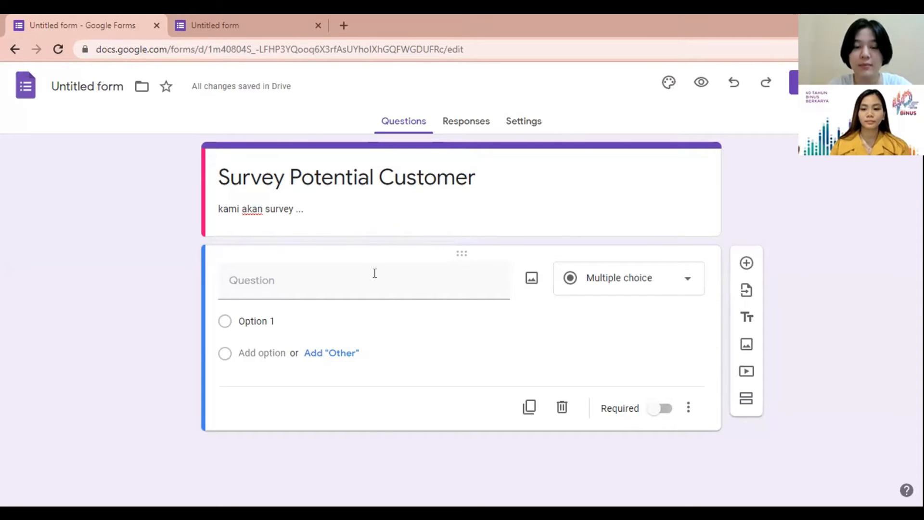
click(423, 284)
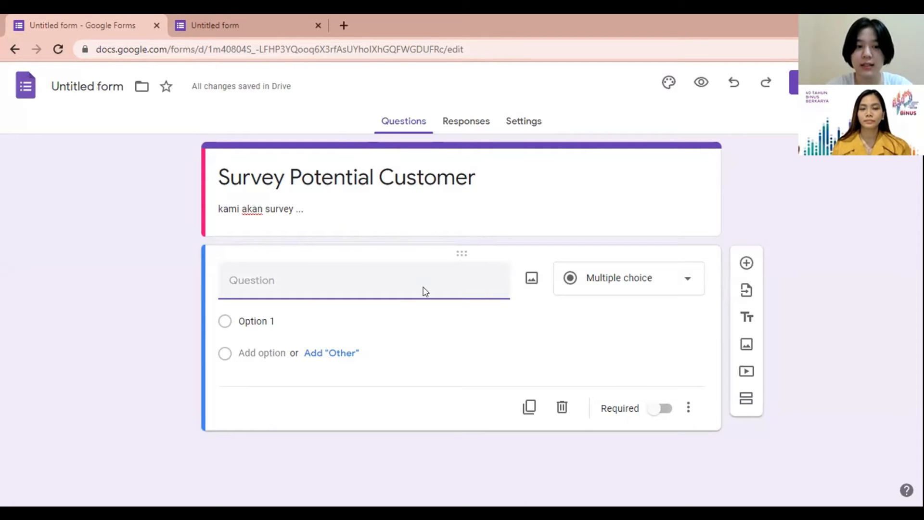
text(Nama)
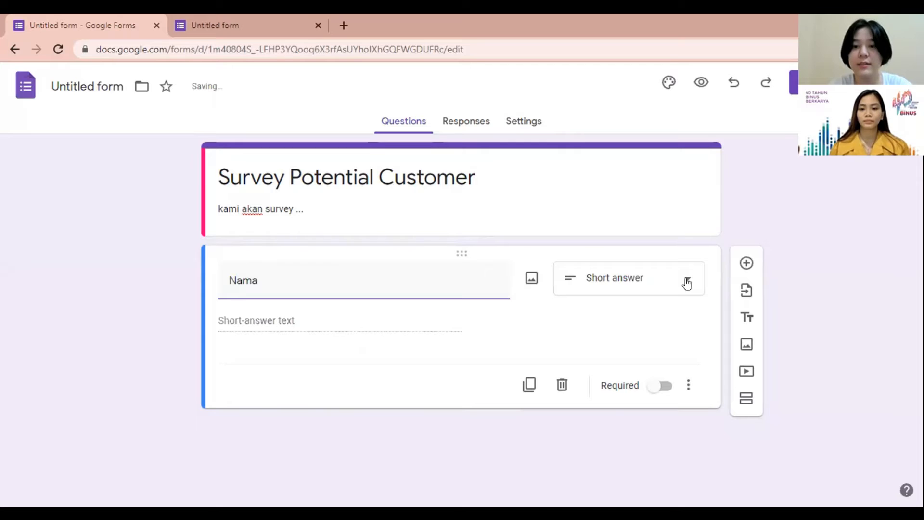
click(687, 284)
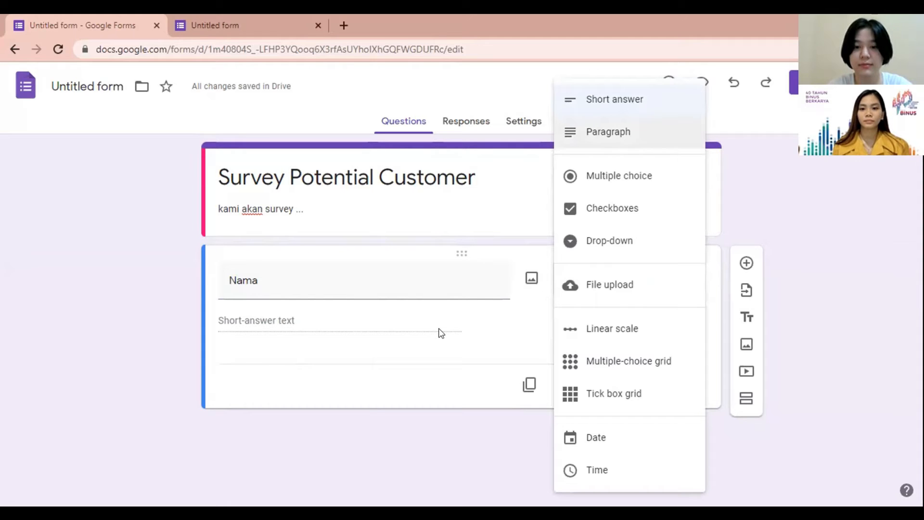
key(Escape)
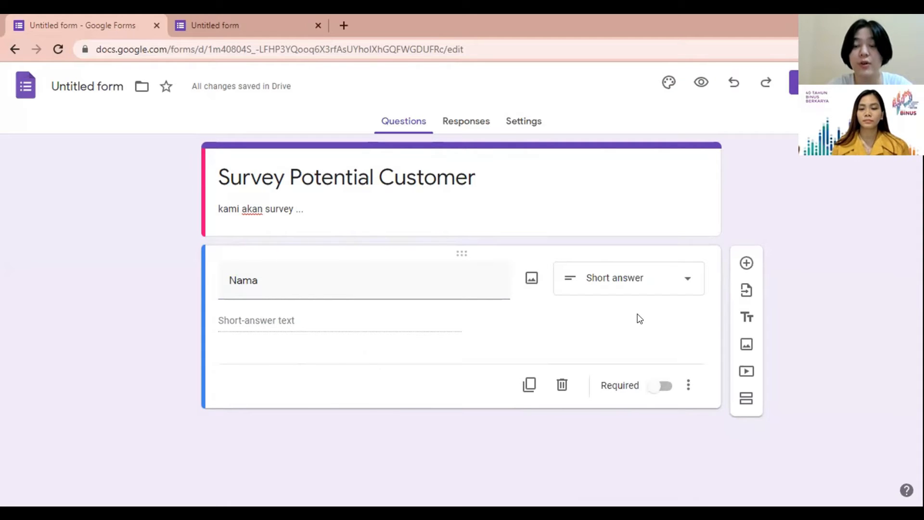
click(660, 391)
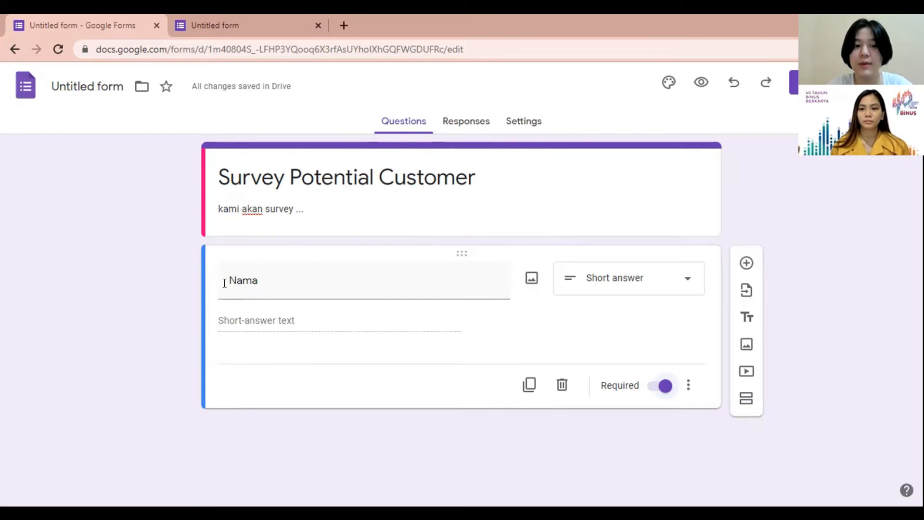
click(746, 263)
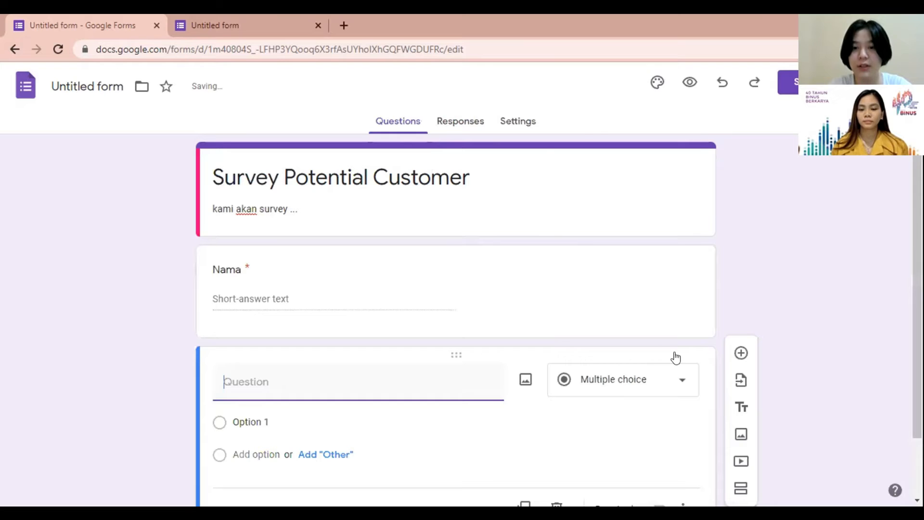
Step: Turn the new question into a paragraph asking 'Alasan memiliki produk tersebut', then add another question
click(669, 379)
click(610, 139)
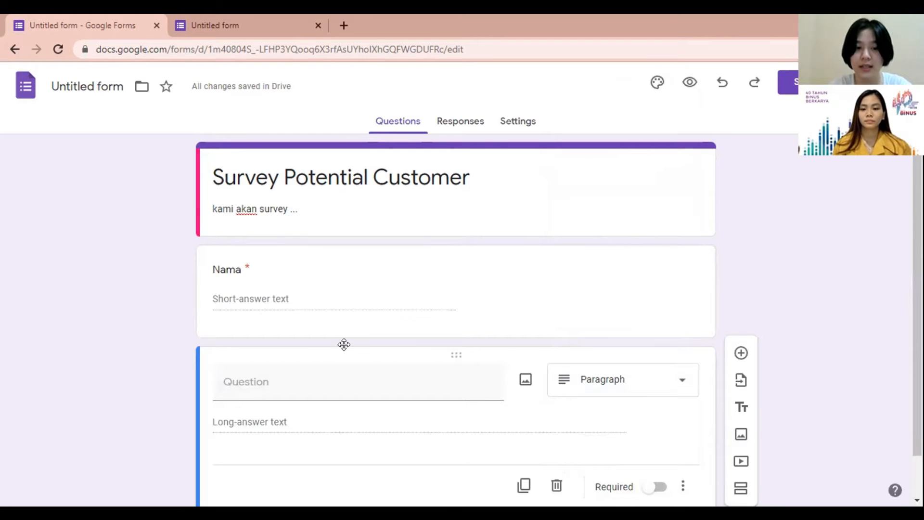
click(313, 382)
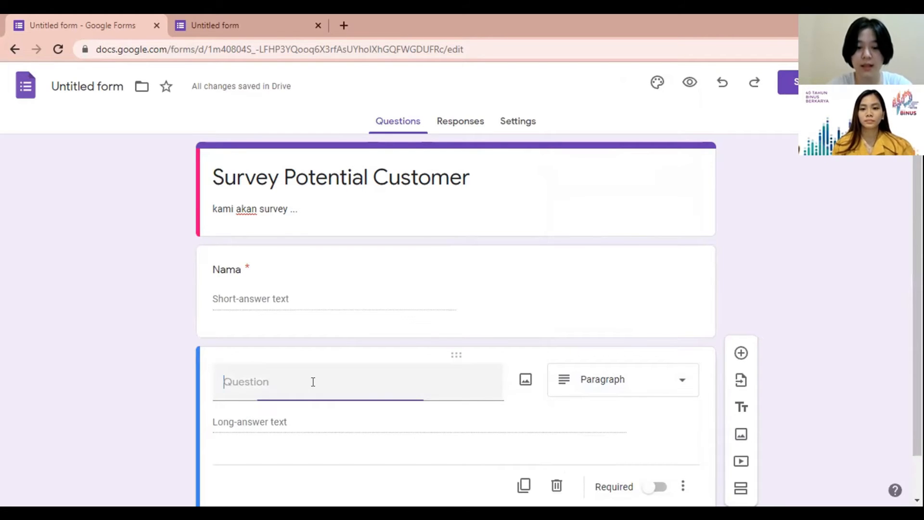
text(Alasan m)
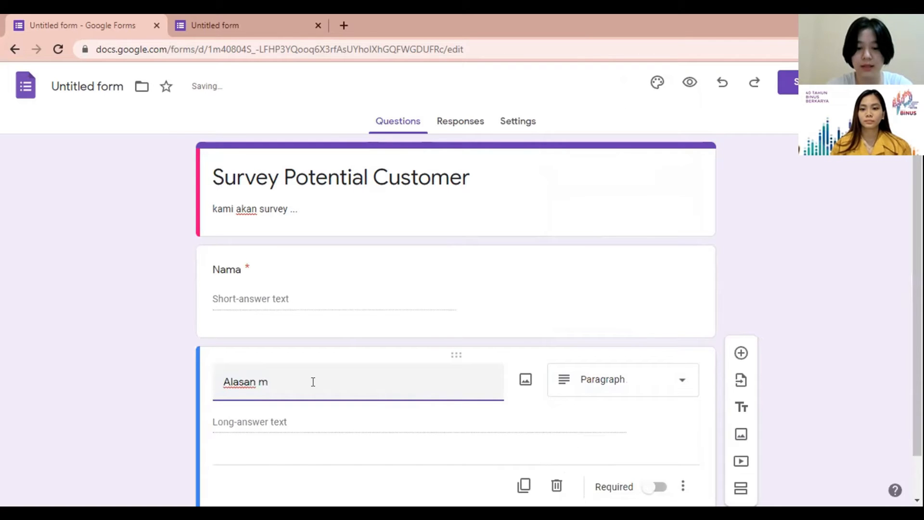
text(emiliki produk tersebut)
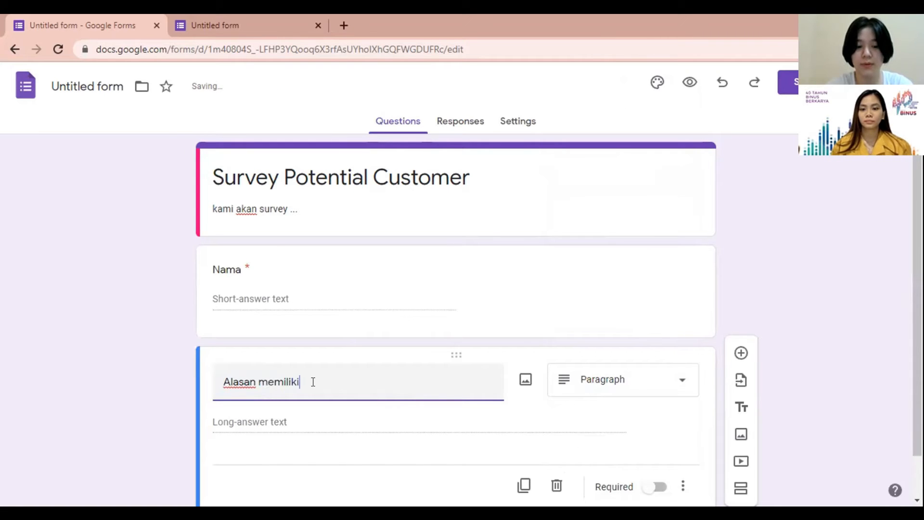
click(740, 352)
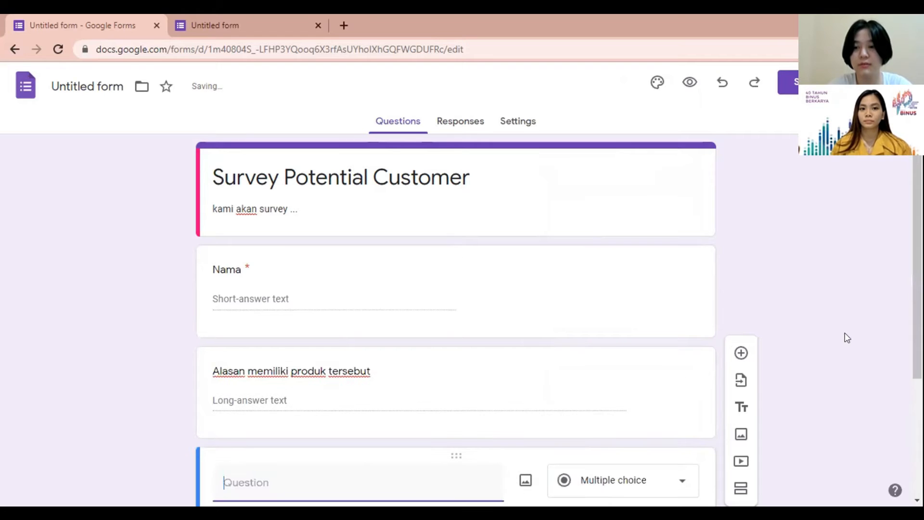
Step: Create a multiple-choice 'Umur' question with options '20 - 25' and '25 - 30'
click(664, 355)
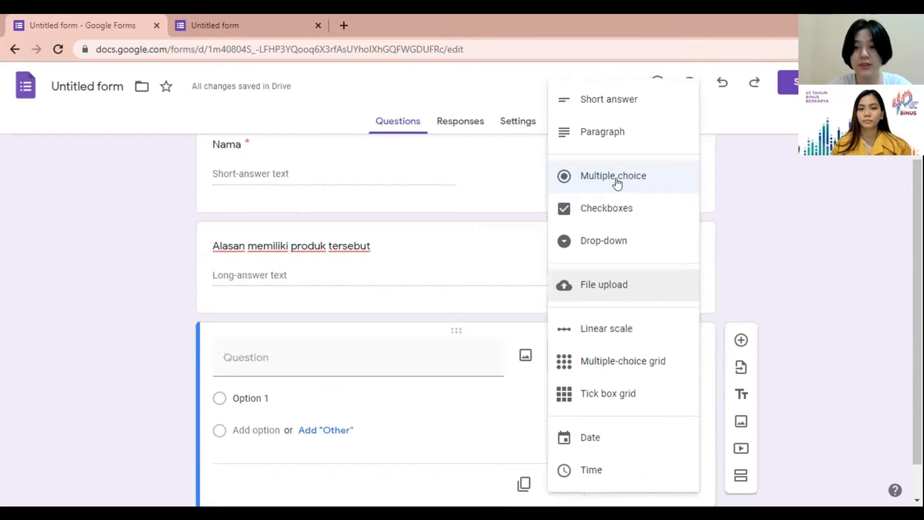
click(539, 325)
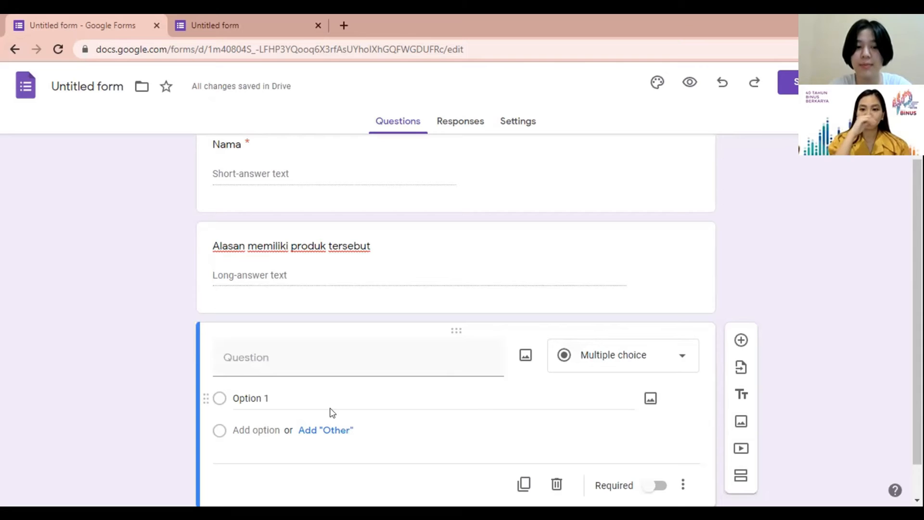
click(260, 358)
text(Umur)
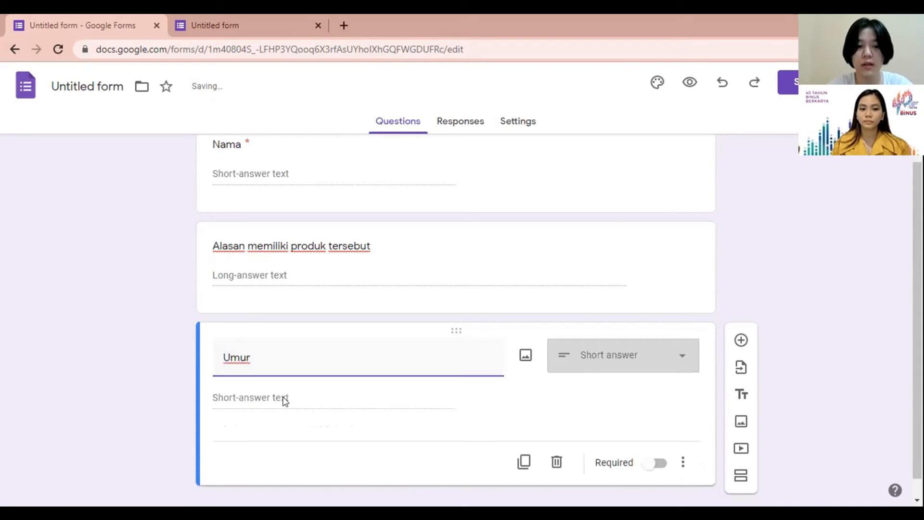
click(674, 356)
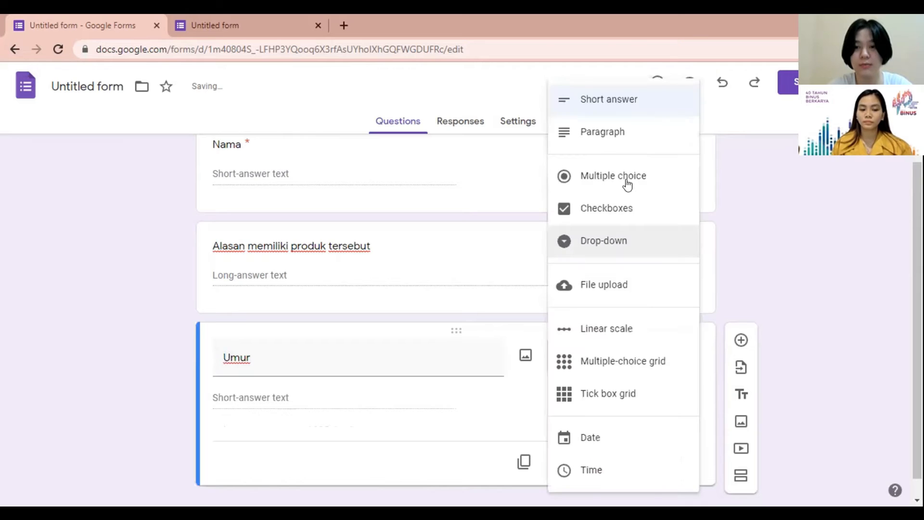
click(625, 179)
click(282, 399)
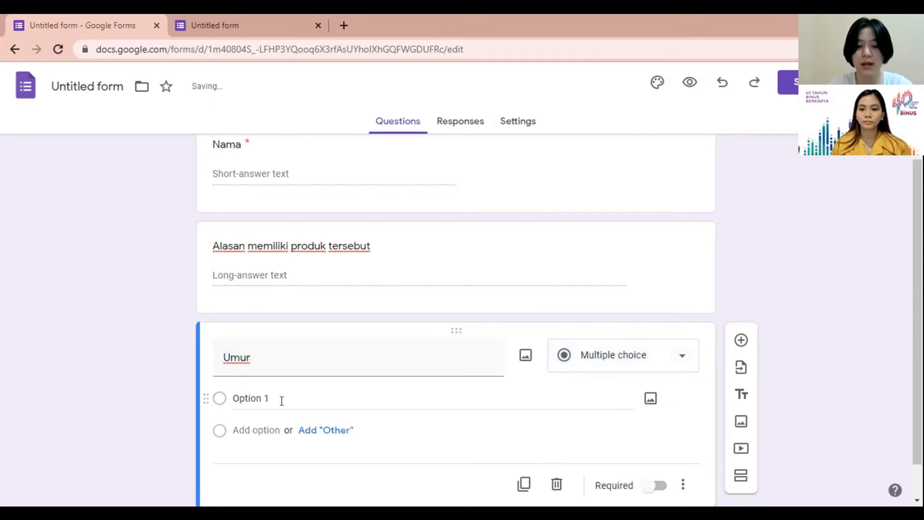
click(282, 401)
text(20 - 25)
key(Return)
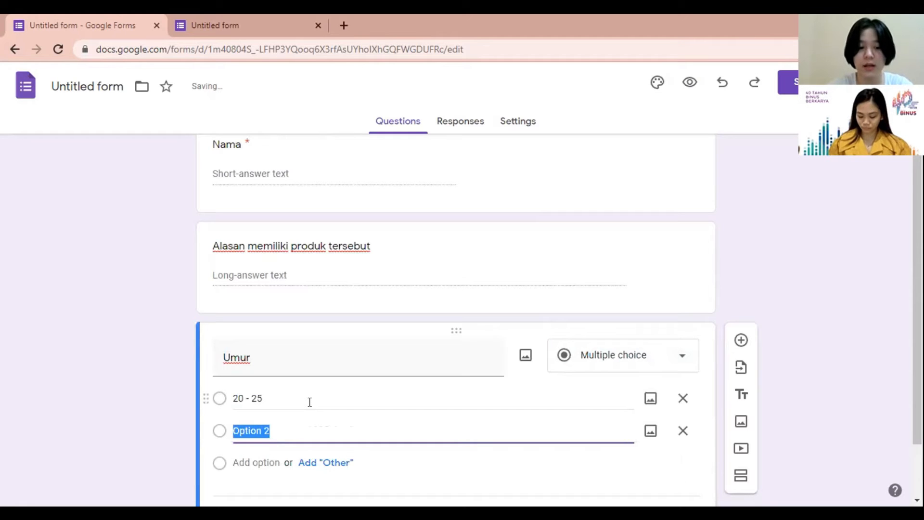
text(25 -)
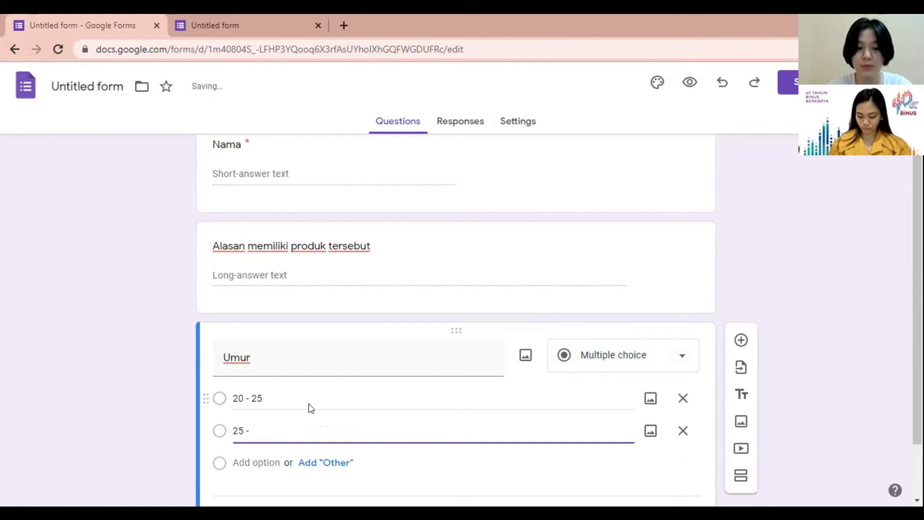
text( 30)
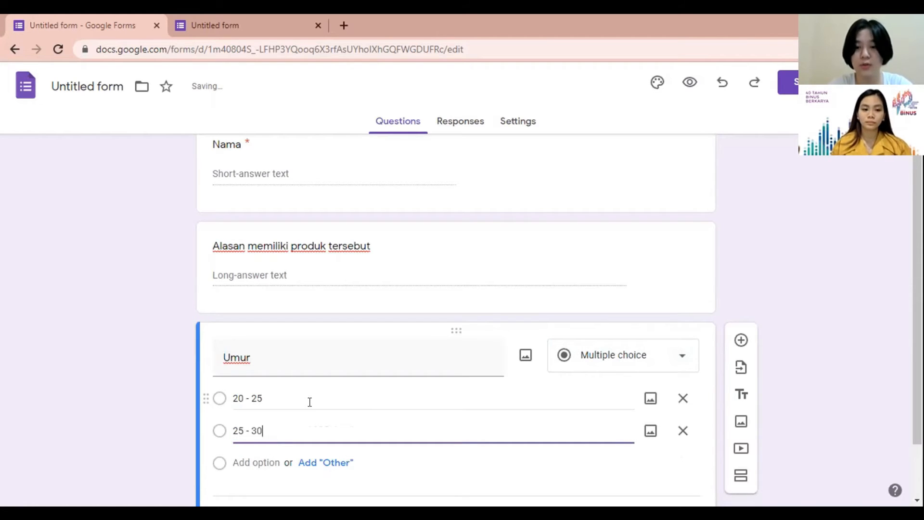
scroll(741, 269, down, 3)
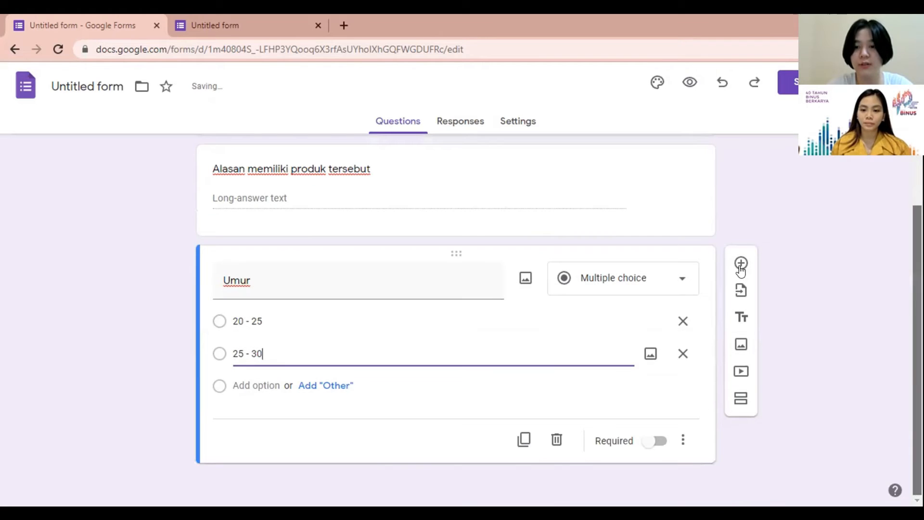
Step: Add a checkbox question 'Umur' with option '20 - 25', then insert another question
click(741, 264)
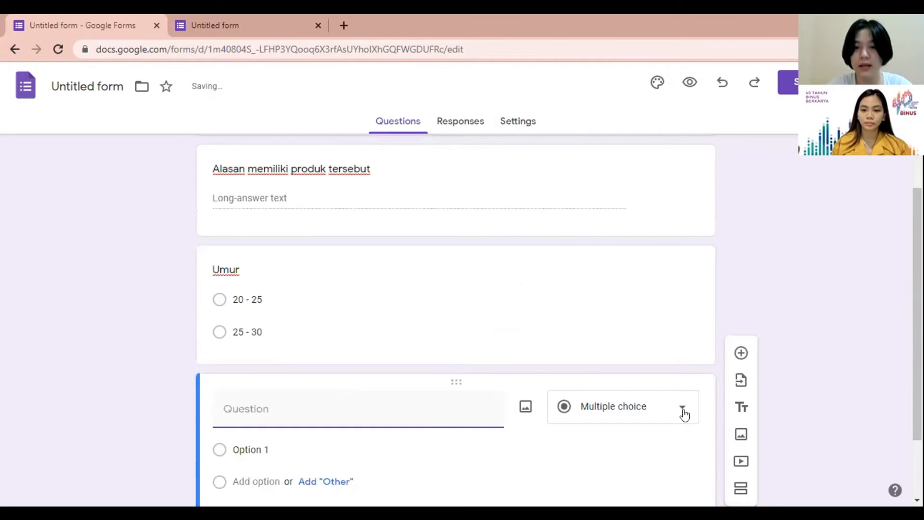
click(684, 415)
click(621, 215)
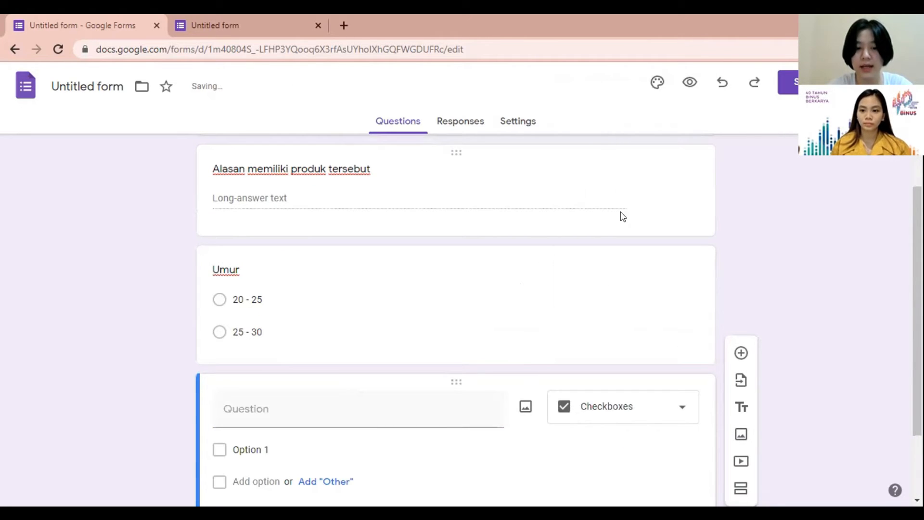
scroll(434, 269, down, 2)
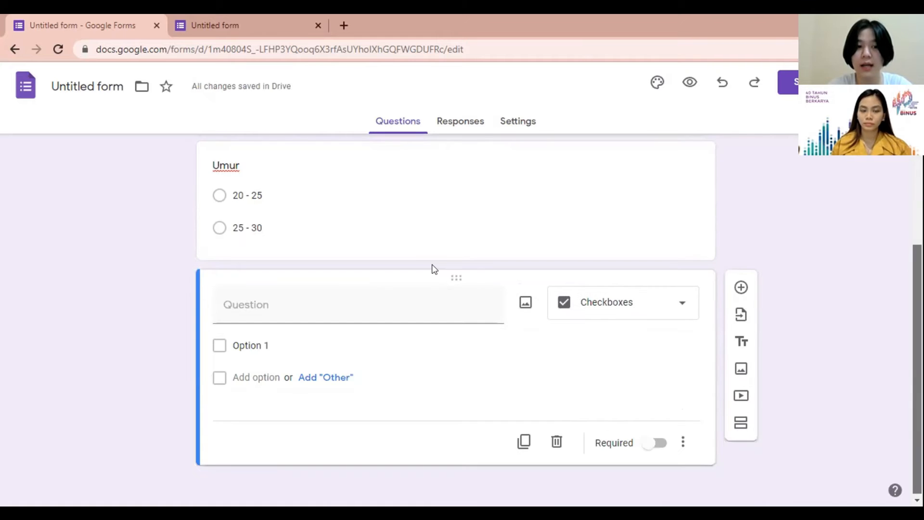
scroll(435, 269, up, 1)
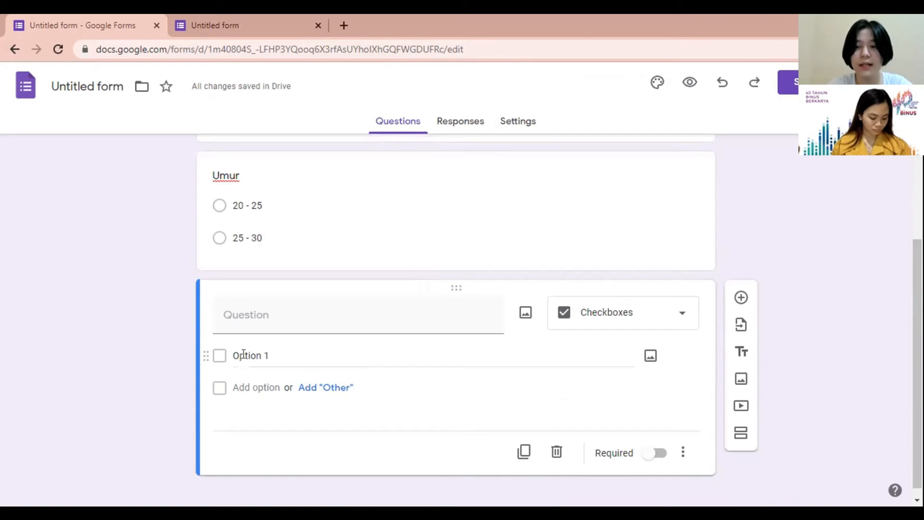
click(346, 318)
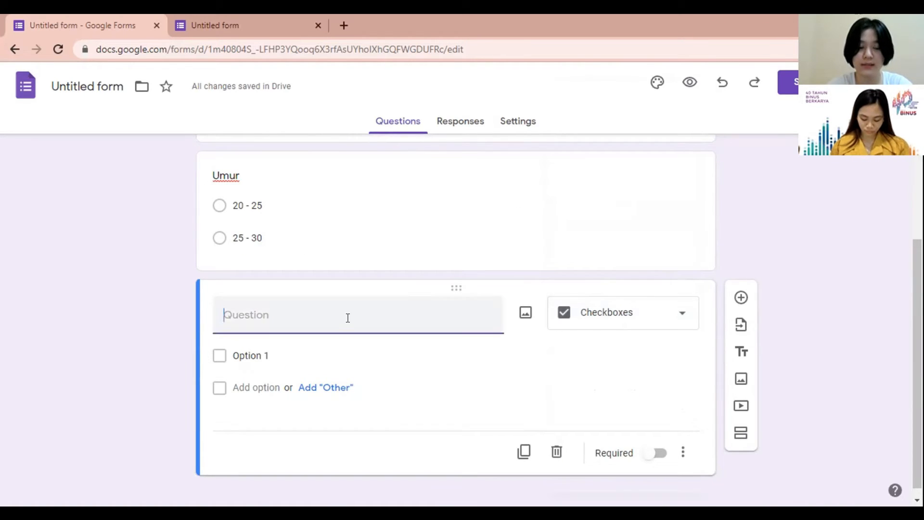
text(Umur)
click(279, 357)
text(20 - 25)
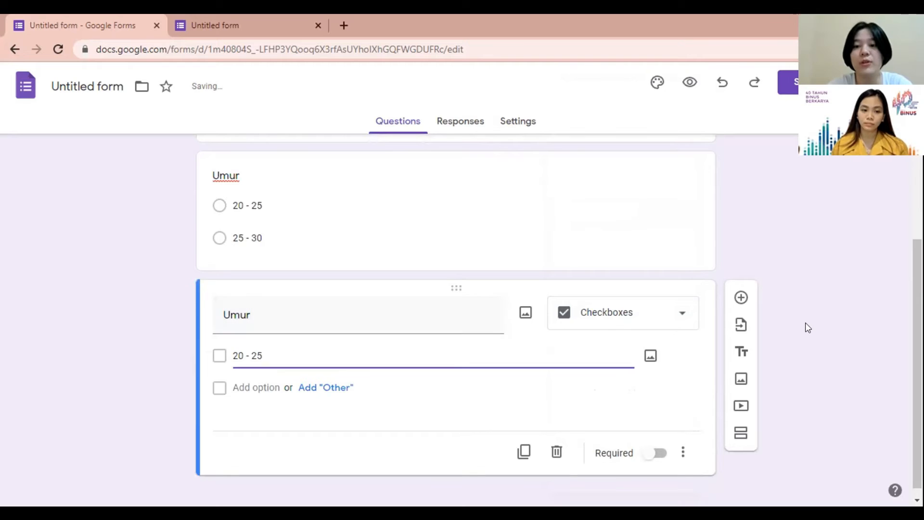
click(743, 299)
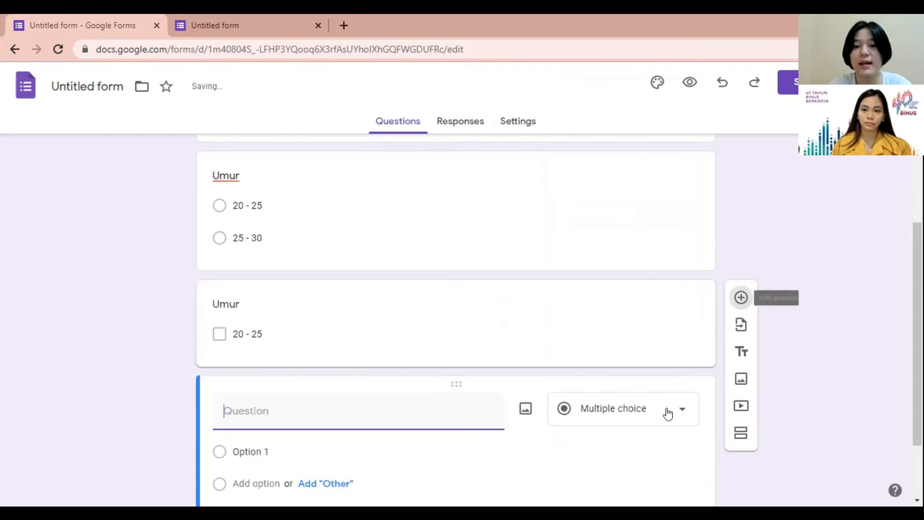
Step: Set the new question to Drop-down titled 'Negara' with options India, Indonesia, Jepang and Korea
click(671, 411)
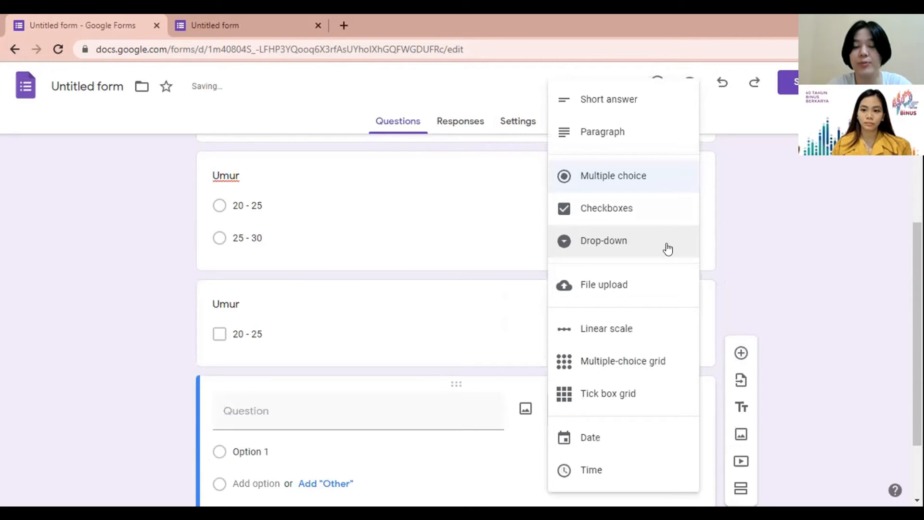
click(667, 248)
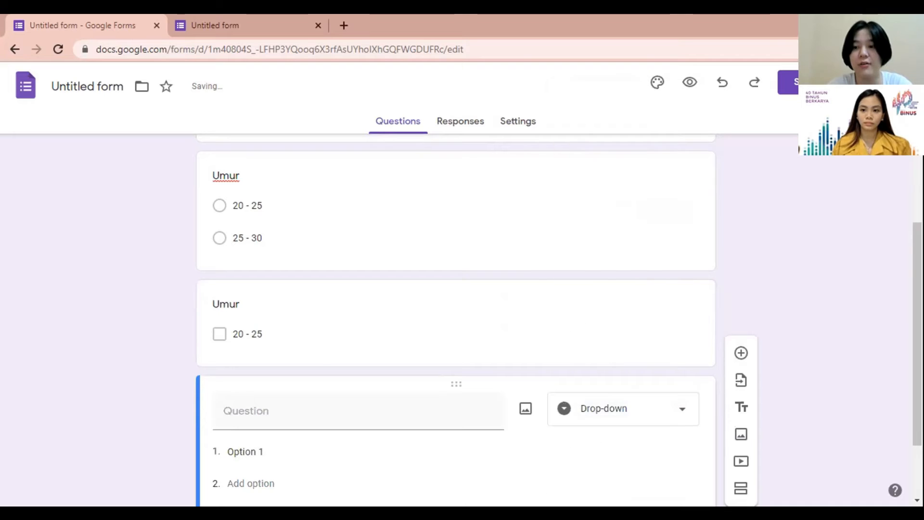
scroll(810, 314, down, 2)
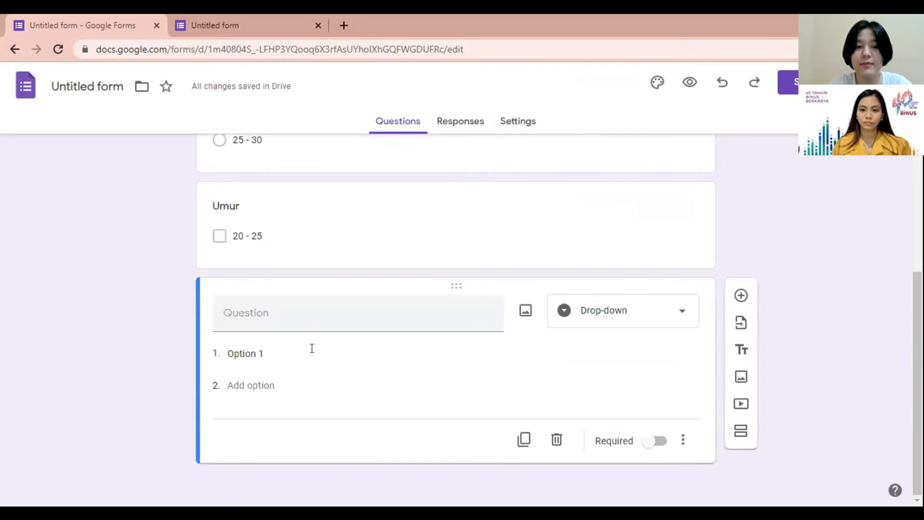
click(334, 350)
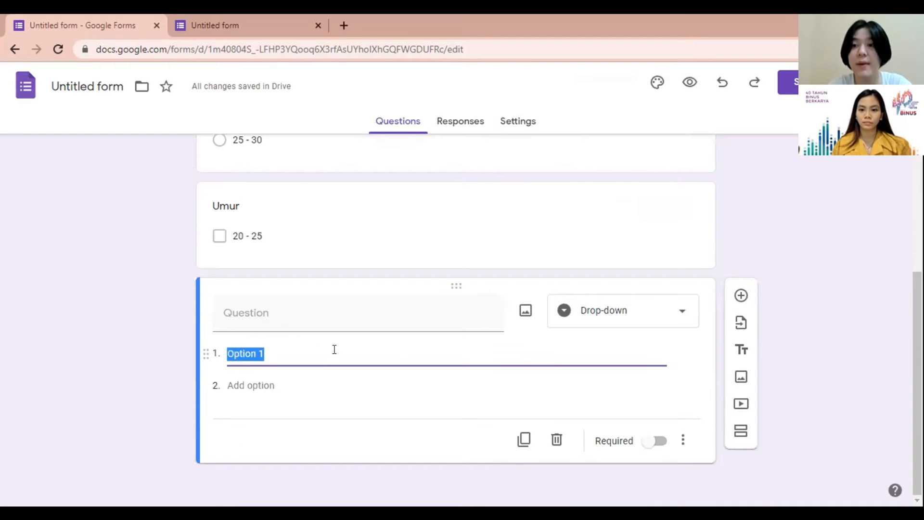
click(268, 314)
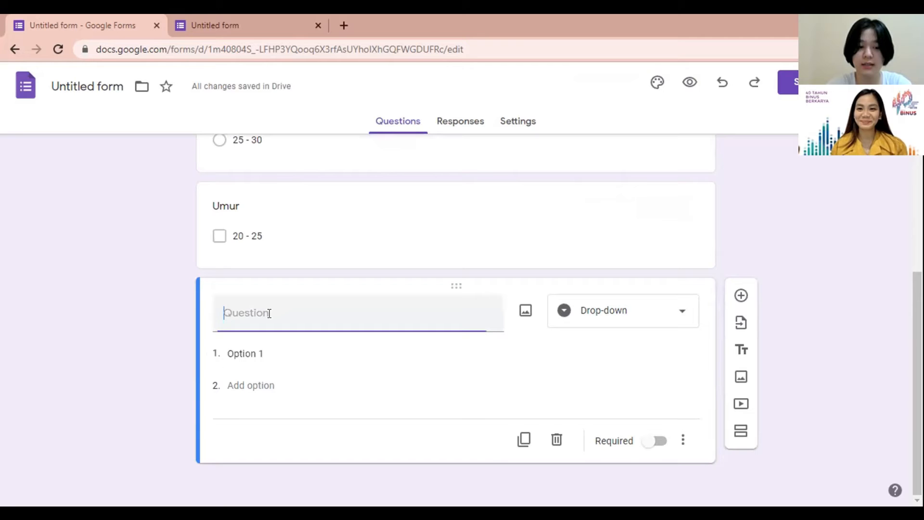
text(Negara)
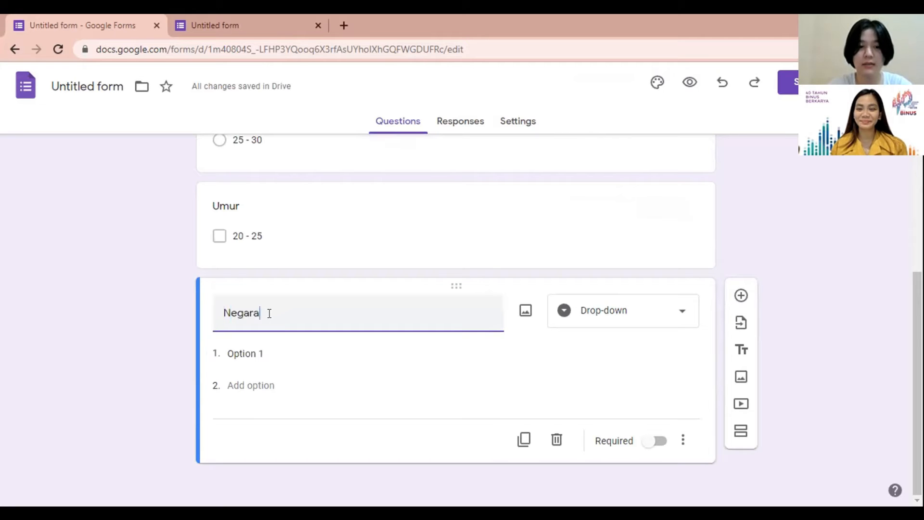
click(275, 349)
text(In)
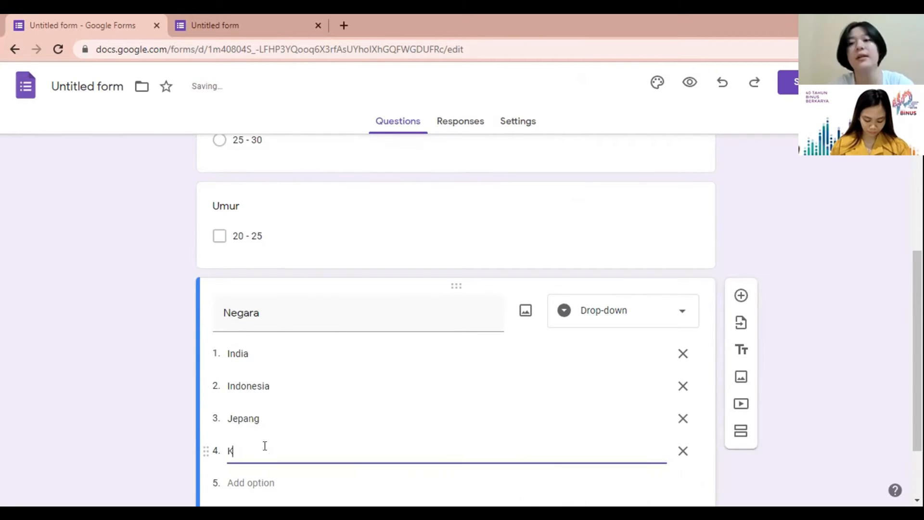
text(or)
text(ea)
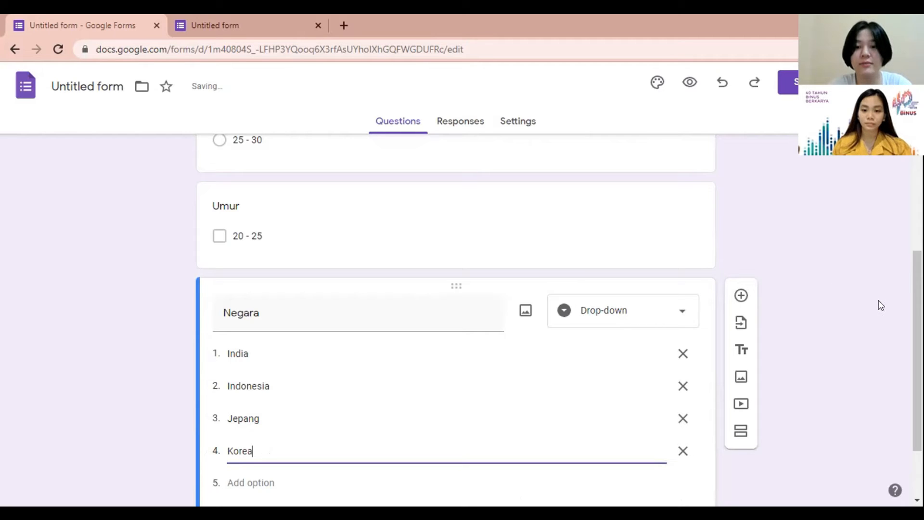
click(678, 318)
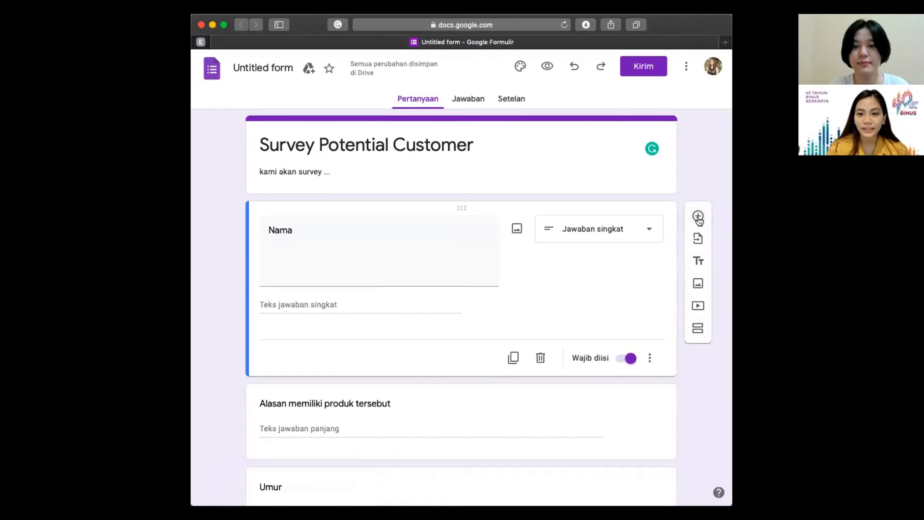
Step: Add a file-upload question under Nama titled 'Sertifikat vaksin jika ingin berkunjng ke restaurant.'
click(698, 217)
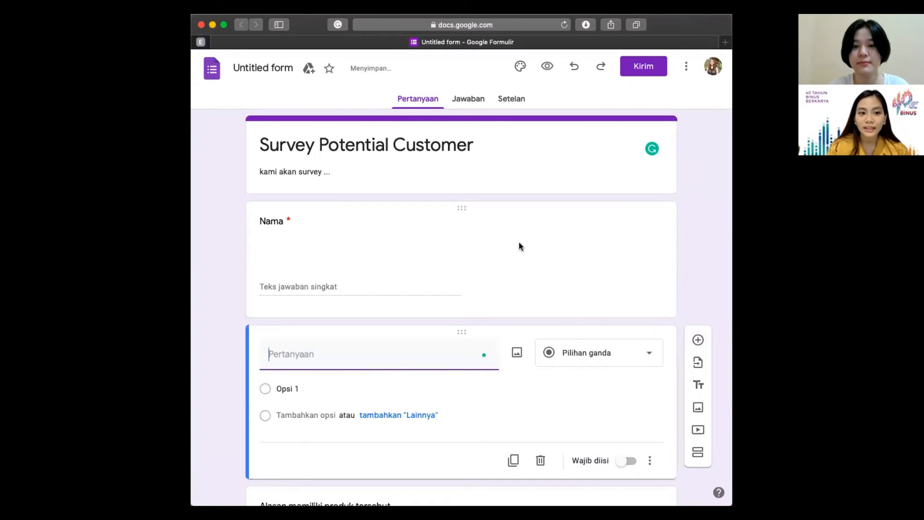
click(587, 356)
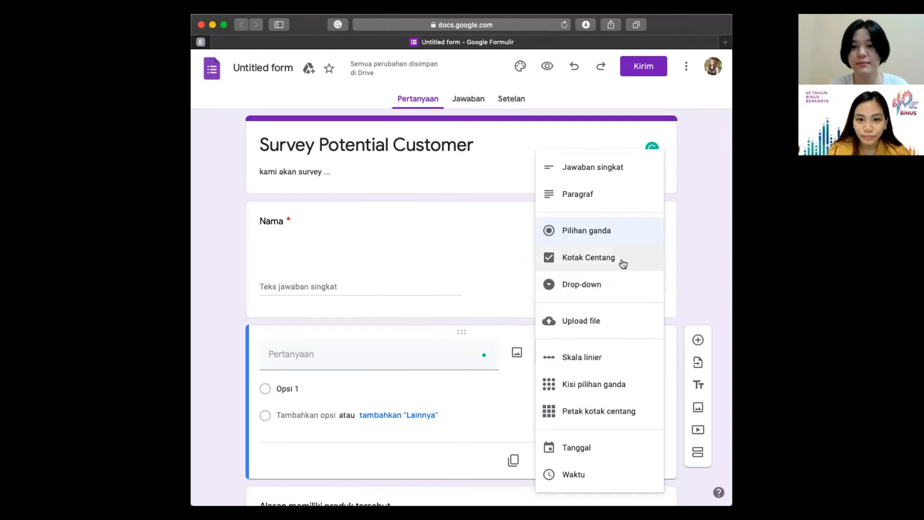
click(596, 319)
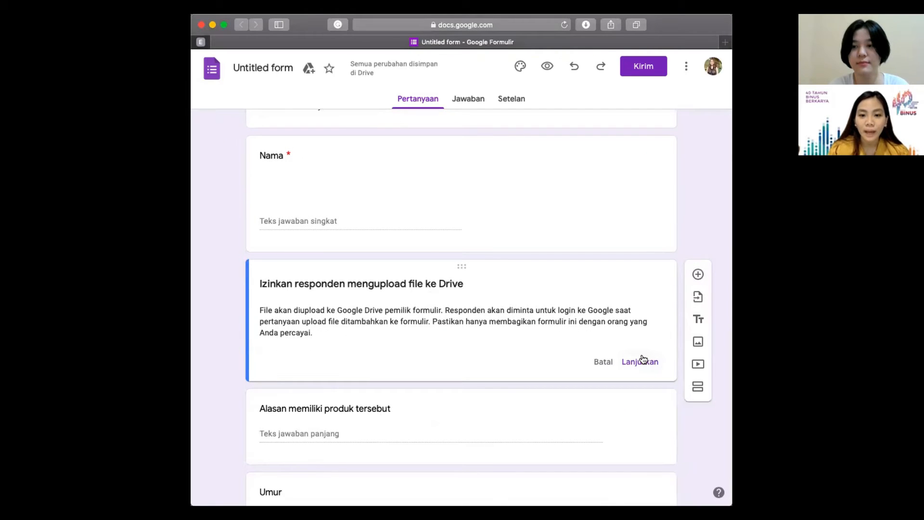
click(643, 361)
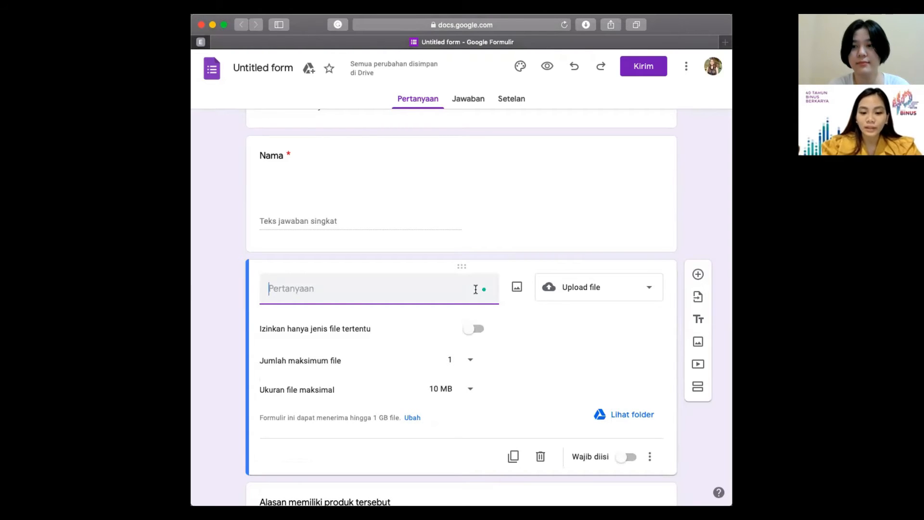
text(Serti)
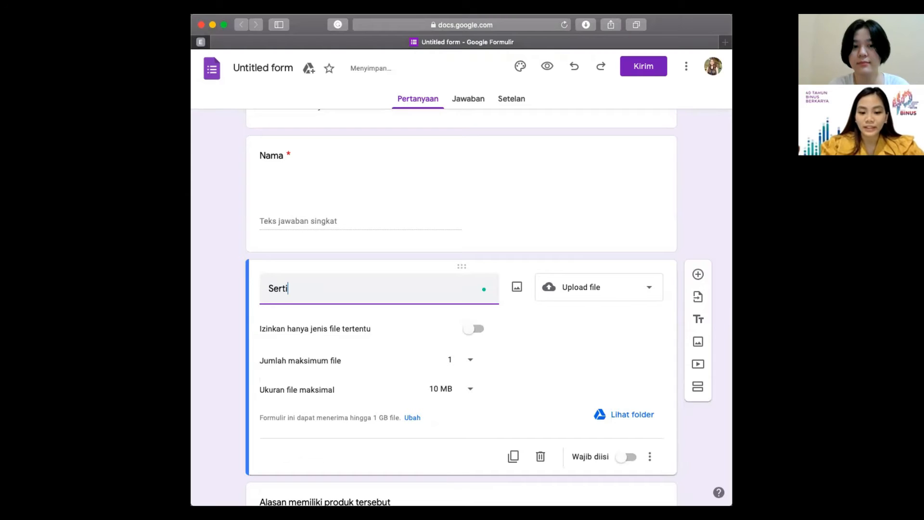
text(fikat vaksin jika ingin berkunjng ke)
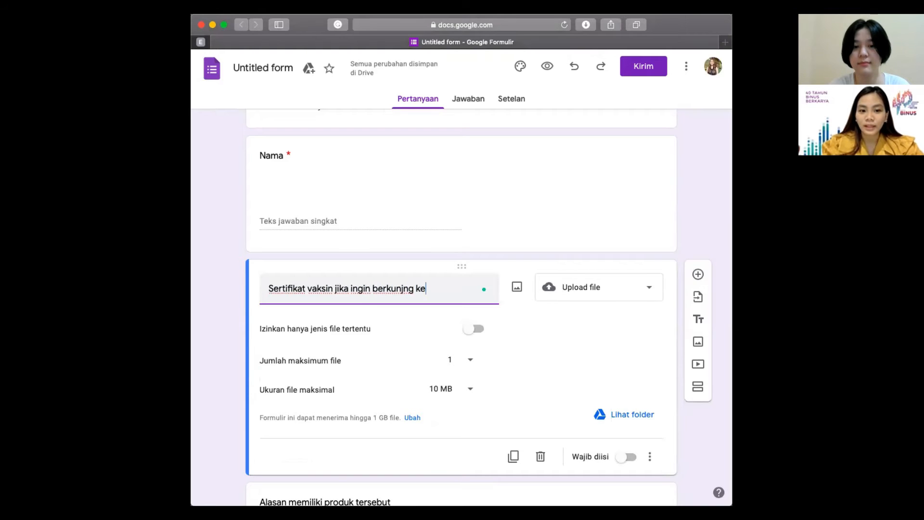
text( restaura)
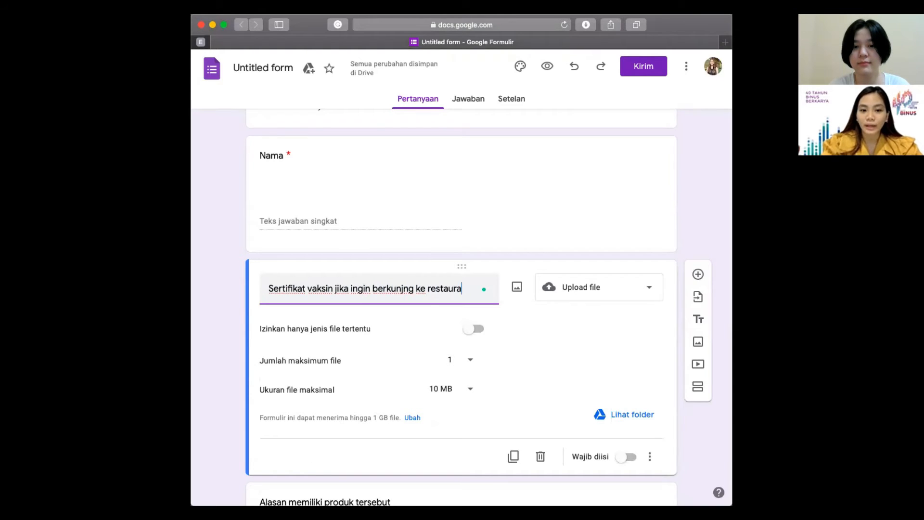
text(nt.)
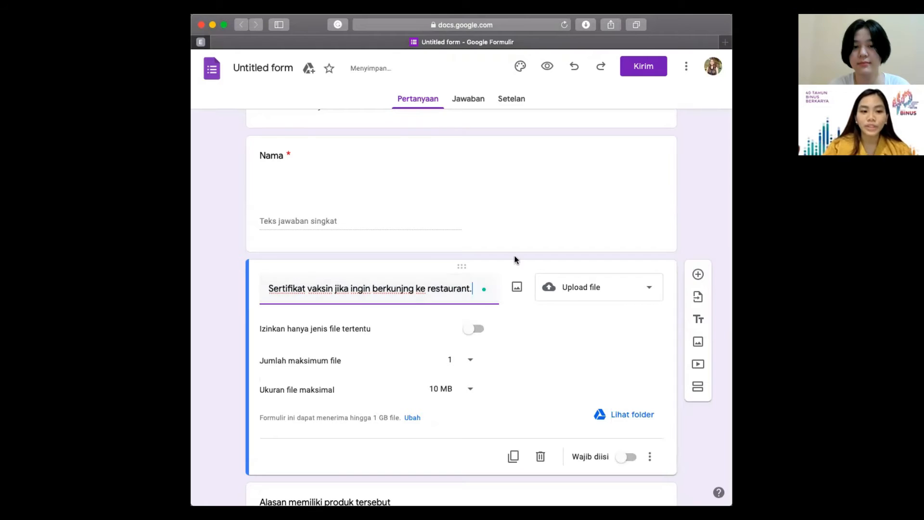
scroll(443, 326, down, 1)
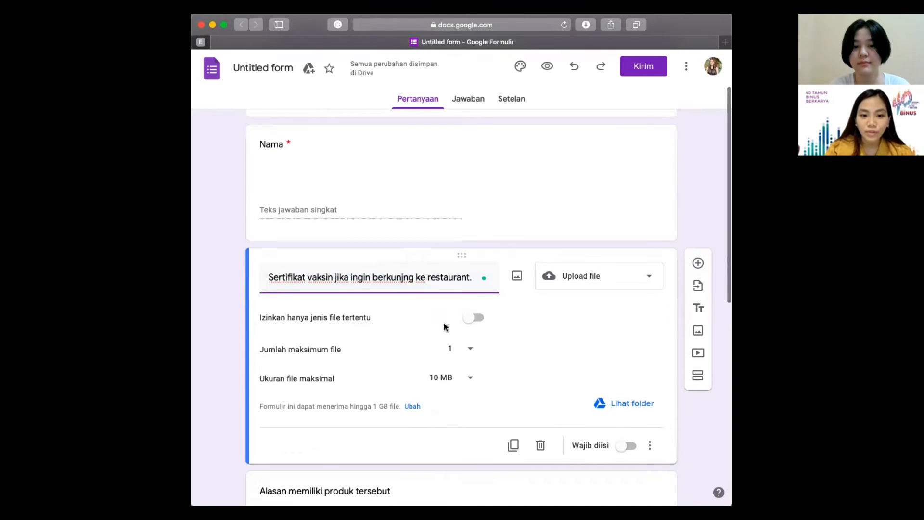
Step: Restrict the upload question to specific file types, allowing Spreadsheet and PDF
click(469, 311)
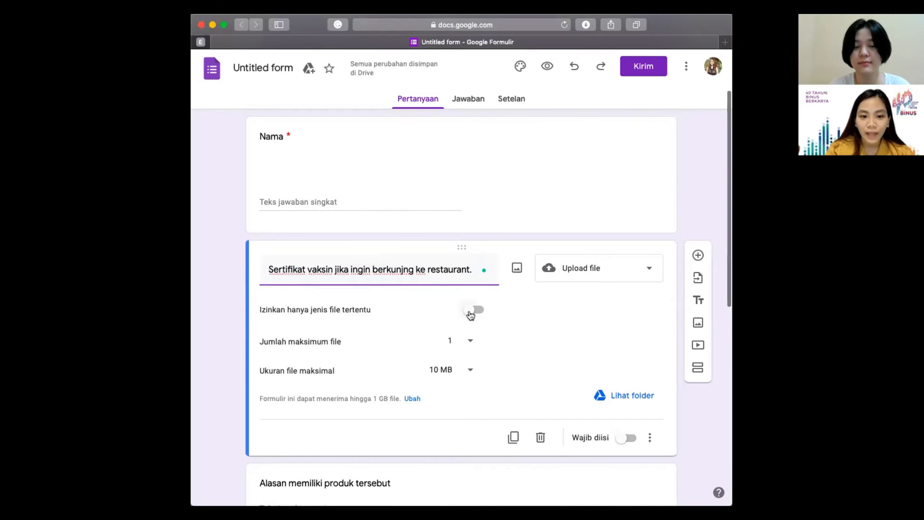
scroll(509, 336, down, 1)
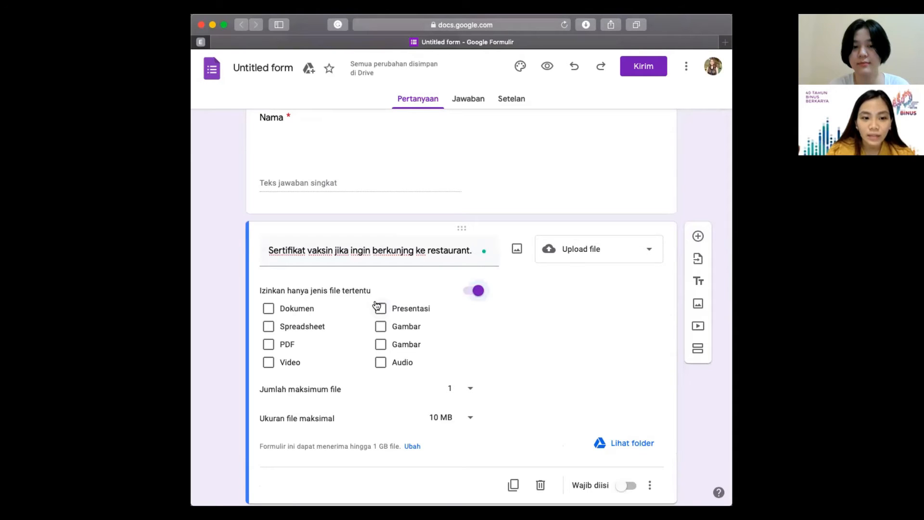
click(308, 328)
click(287, 342)
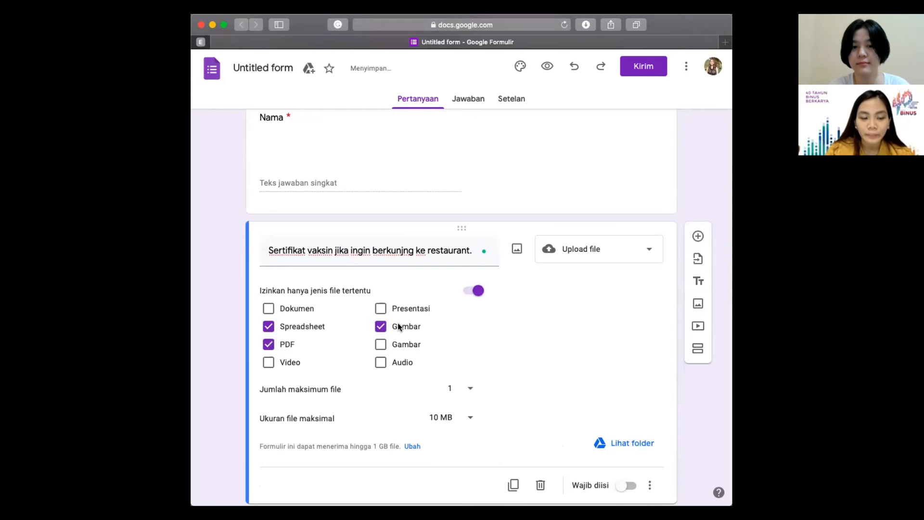
scroll(492, 320, down, 3)
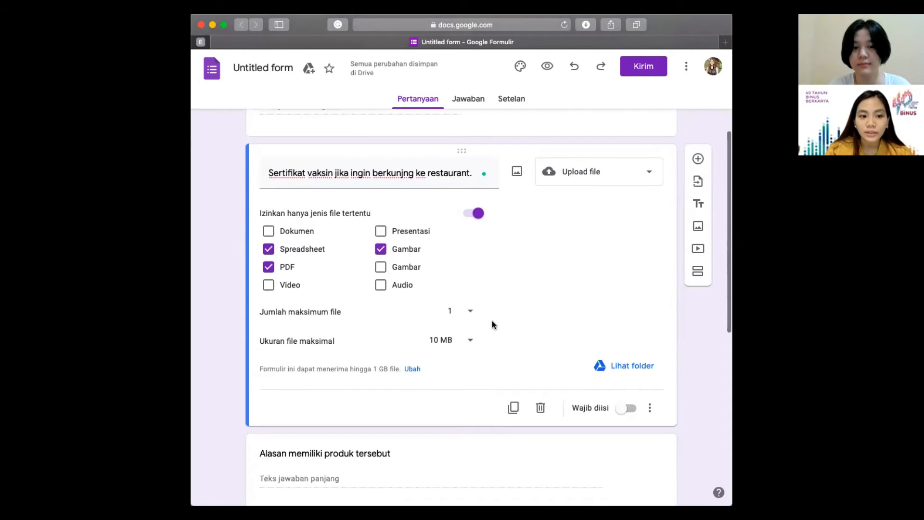
Step: Set the upload limits to a maximum of 1 file, at most 10 MB
click(454, 317)
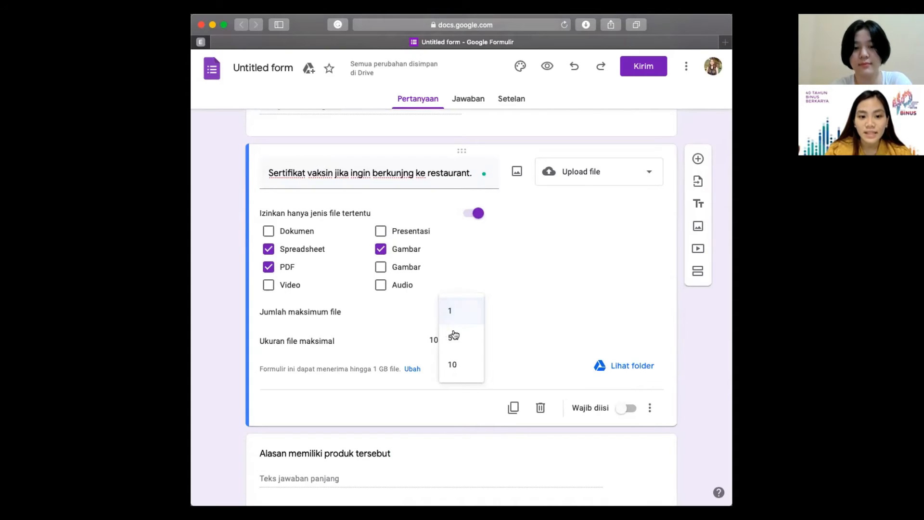
click(545, 292)
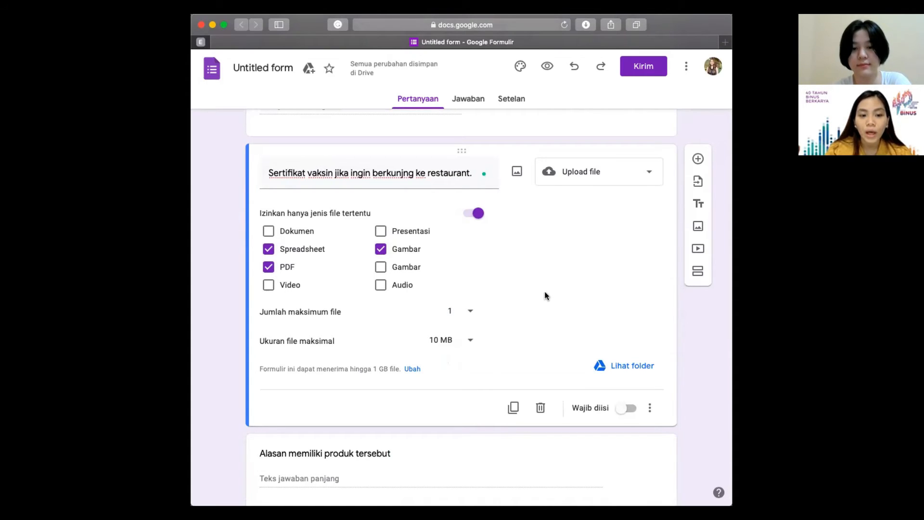
click(461, 338)
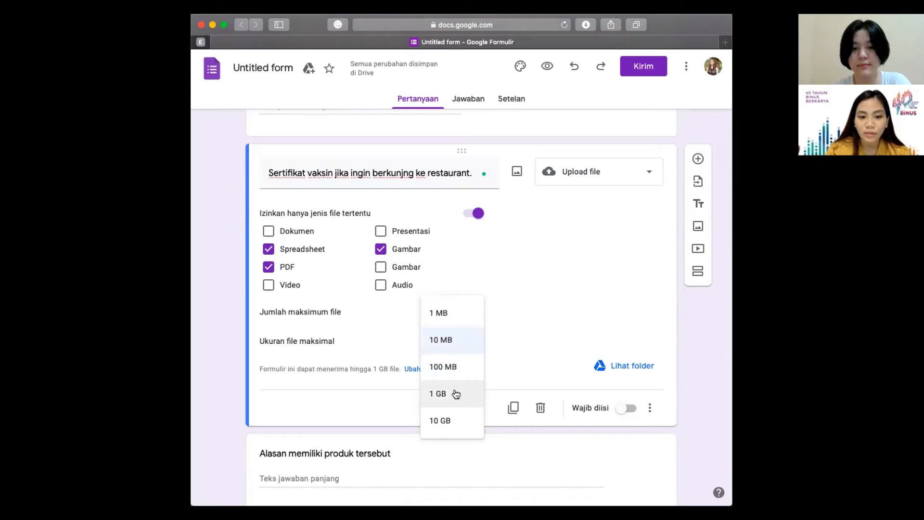
click(463, 349)
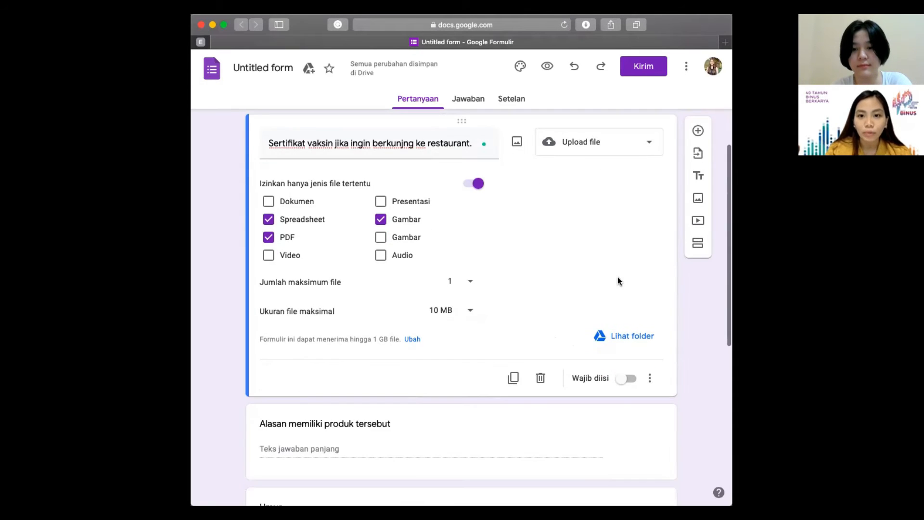
scroll(617, 276, up, 1)
Step: Insert a linear scale labelled 'Tidak puas' to 'Sangat puas', asking 'Apakah suasana di restaurant sangat nyaman?'
click(698, 174)
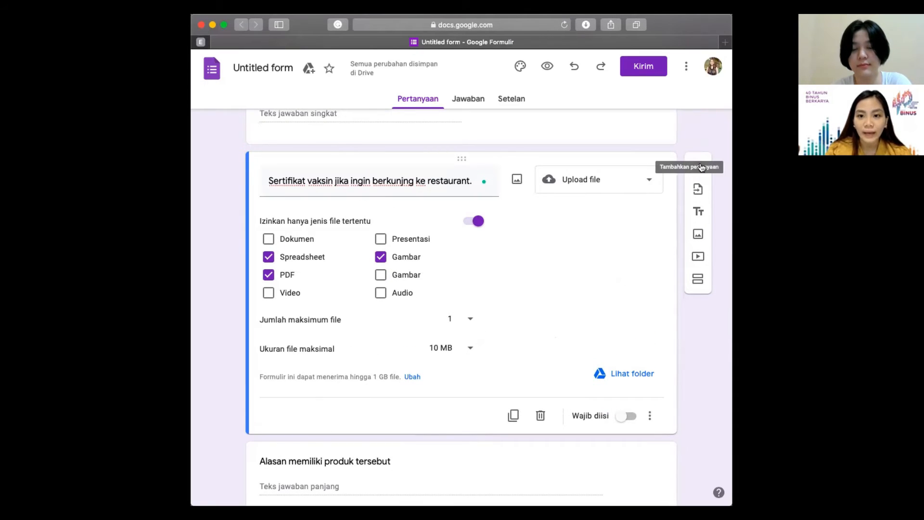
click(599, 252)
click(599, 358)
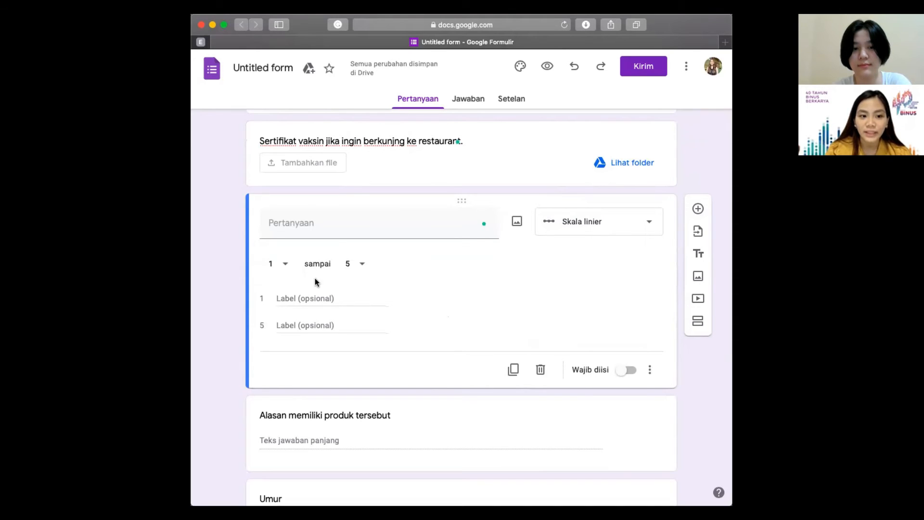
click(292, 294)
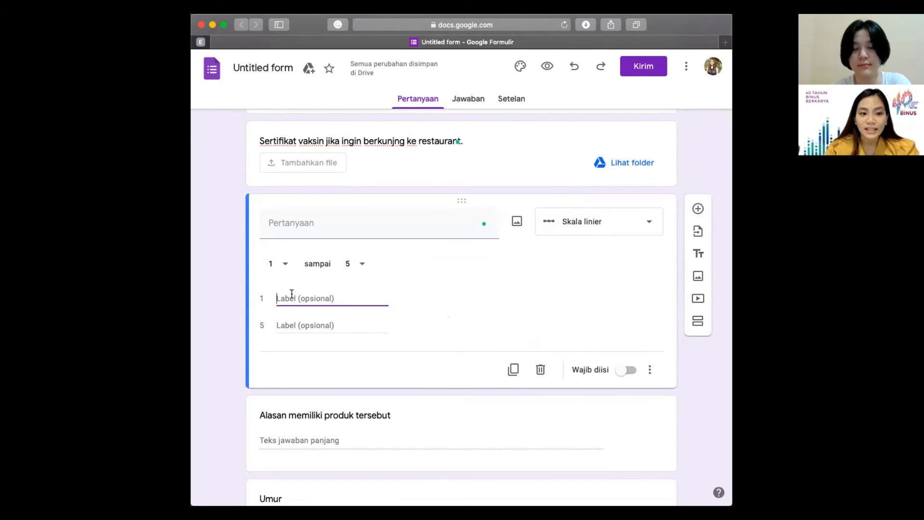
text(Tidak puas)
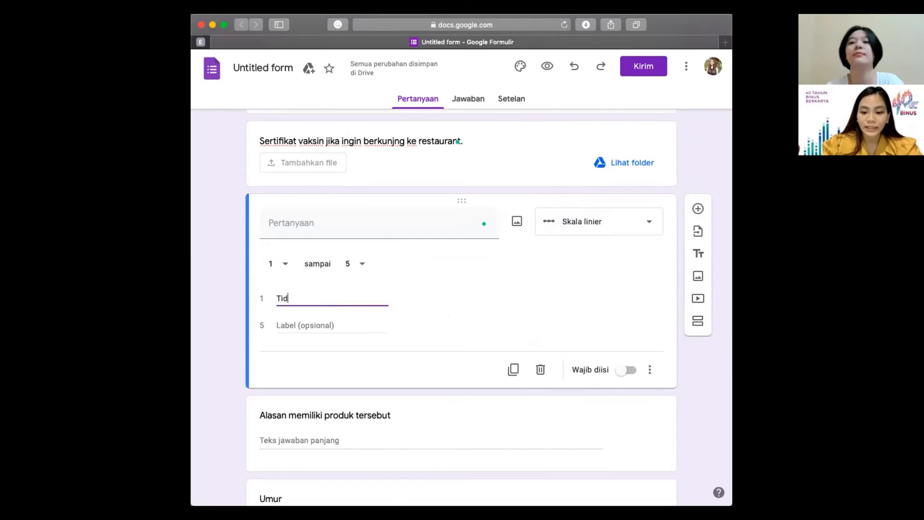
click(316, 325)
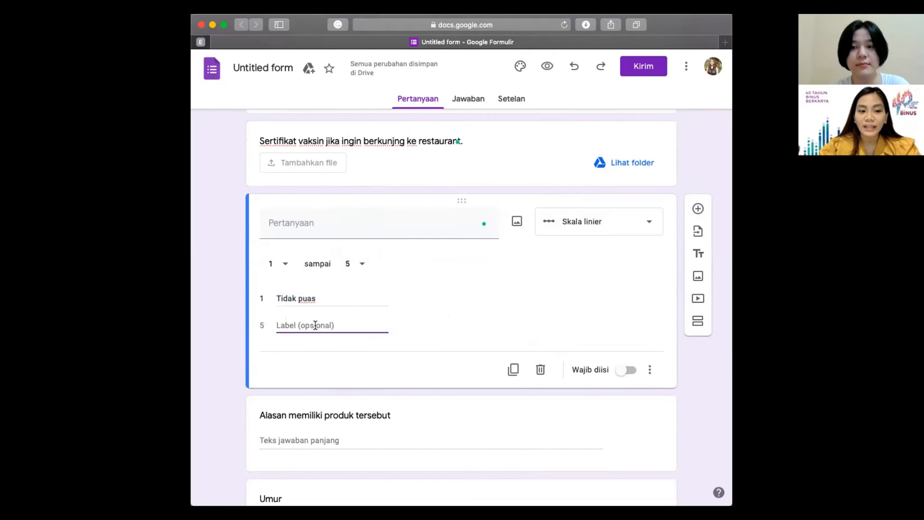
text(Sangat pu)
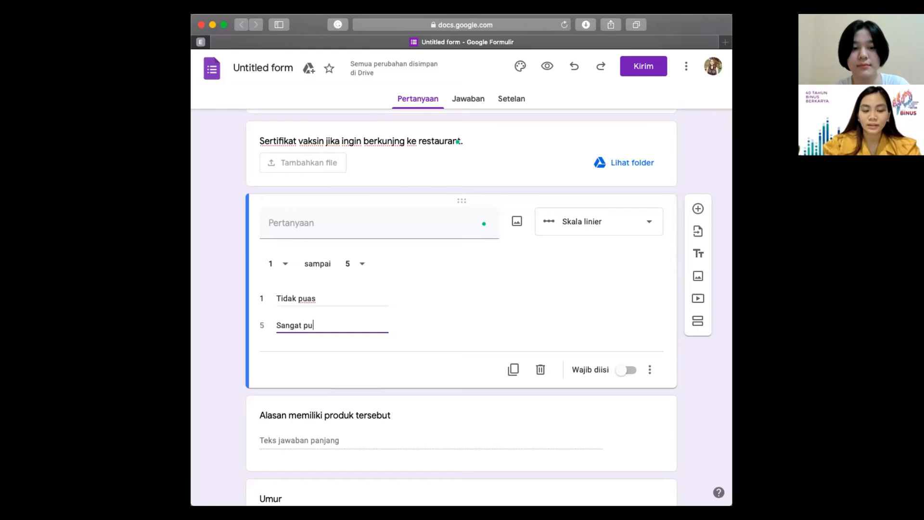
text(as)
click(421, 232)
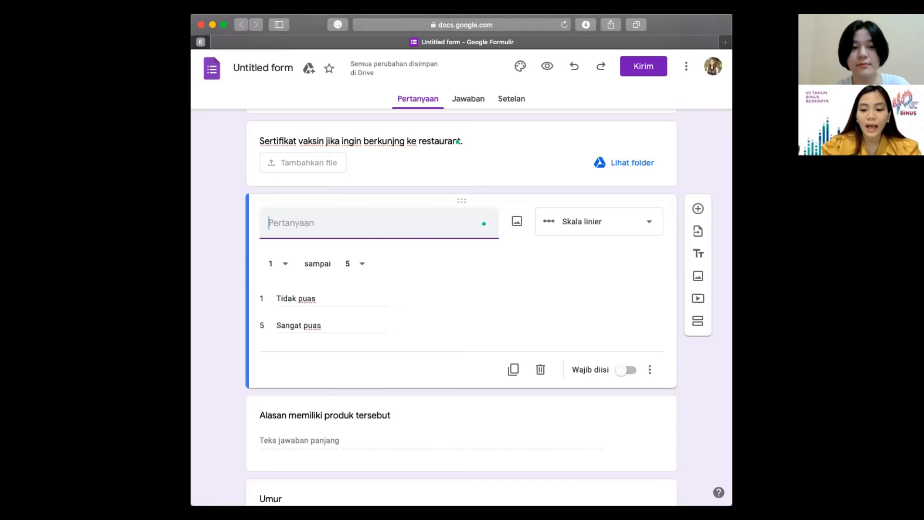
text(Apakah suasana di restaurant sangat nyaman?)
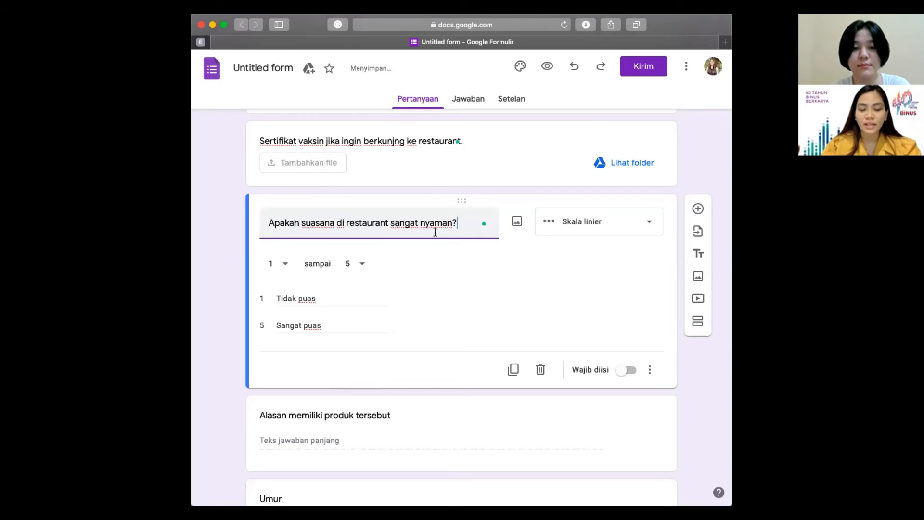
click(697, 209)
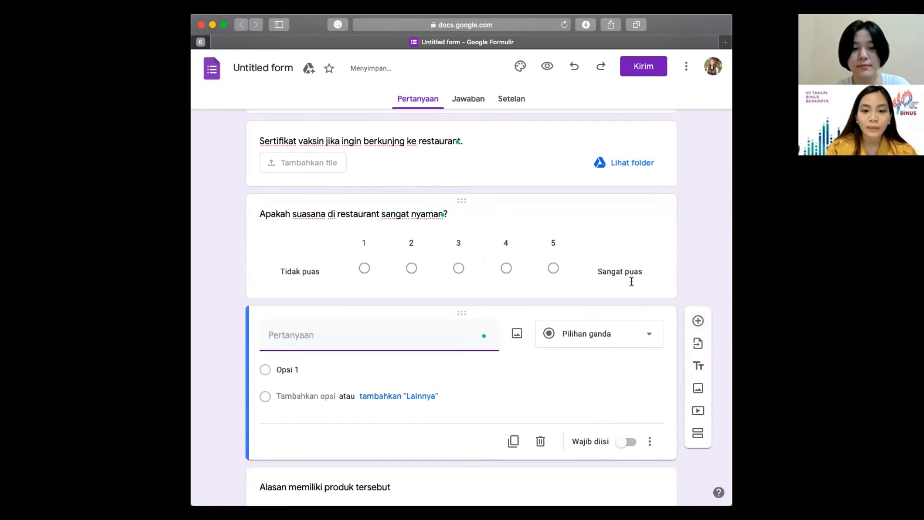
Step: Make the new question a multiple-choice grid titled 'Berikan rating dari pelayanan restaurant kami'
click(602, 338)
click(597, 391)
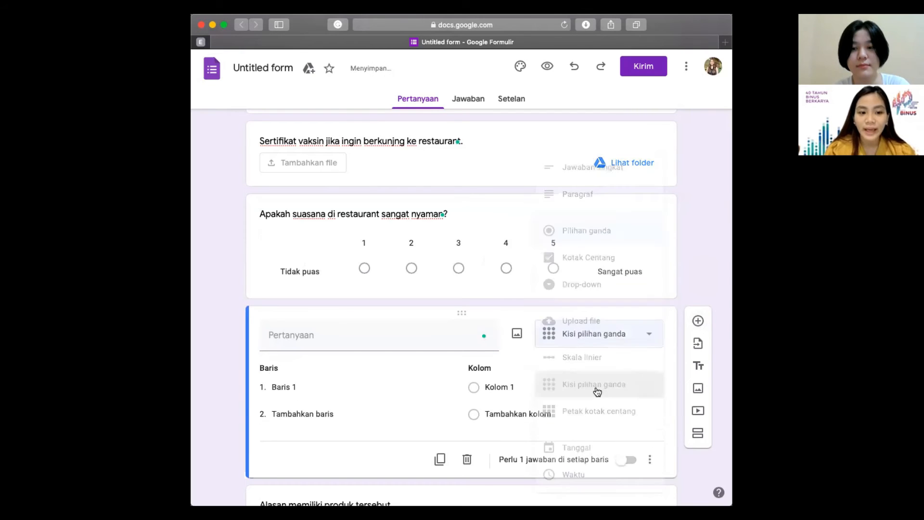
click(358, 292)
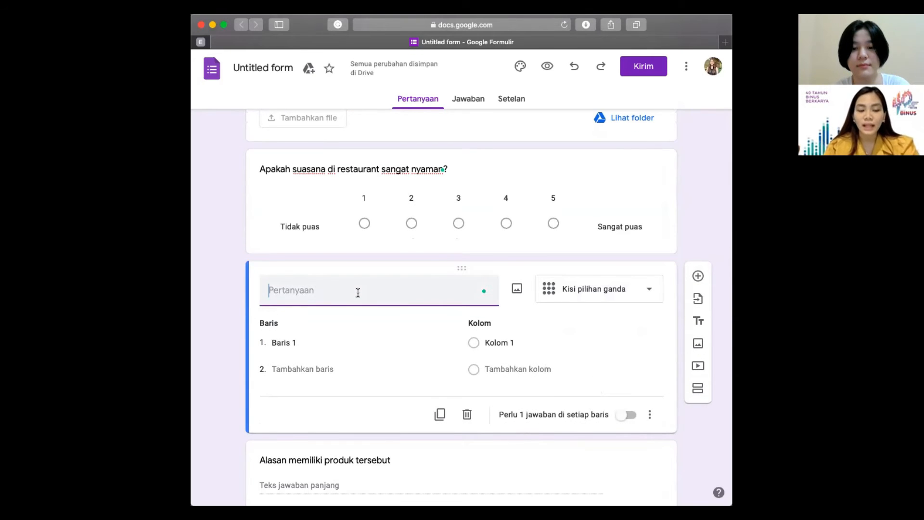
text(Berikan rating d)
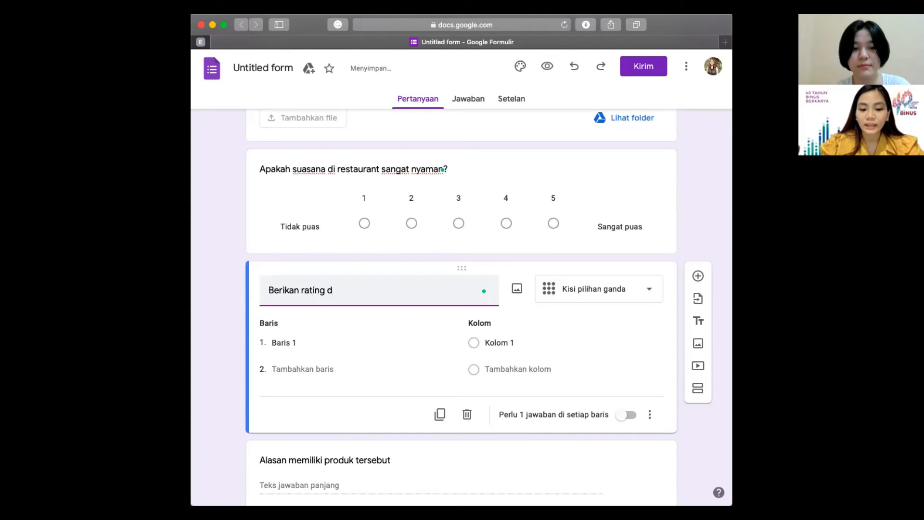
text(ari pela)
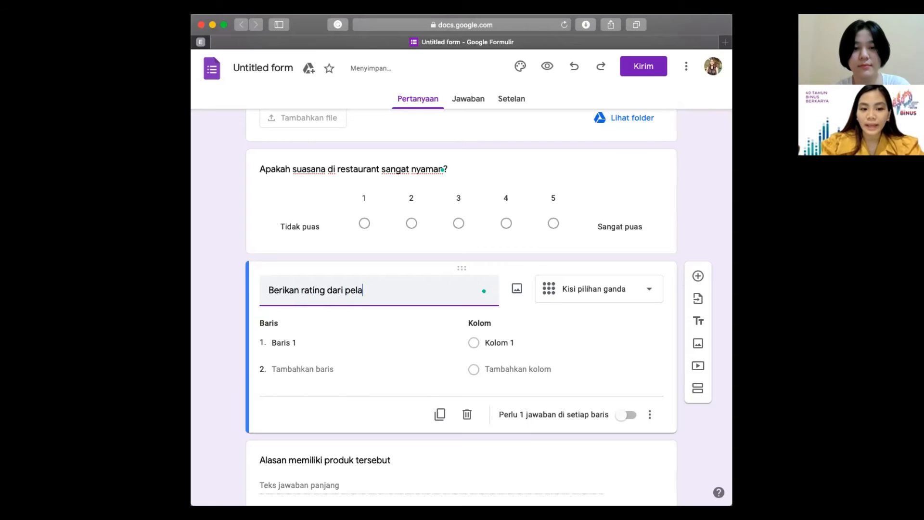
text(yanan r)
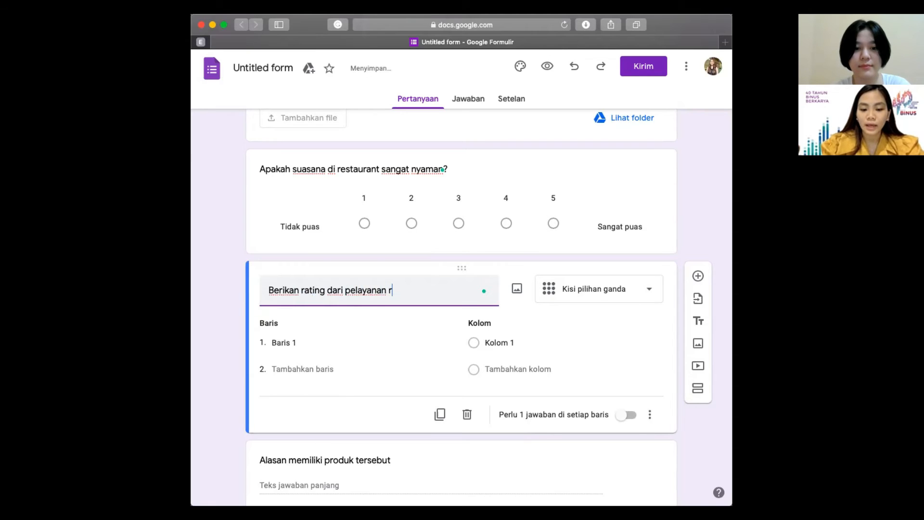
text(estaurant kami)
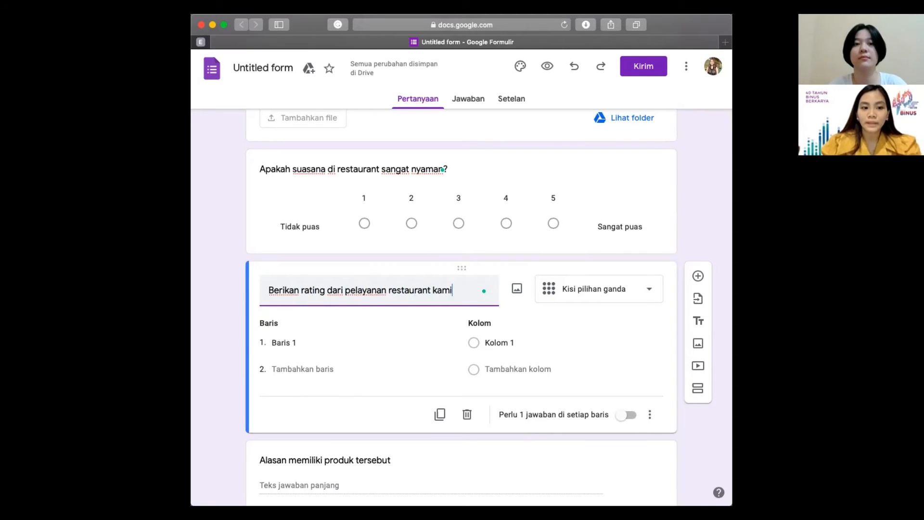
click(285, 344)
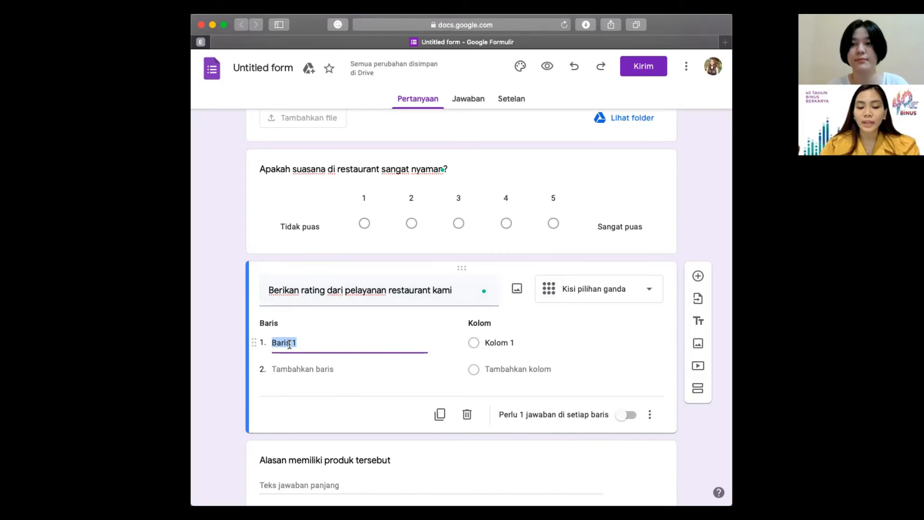
Step: Fill grid rows 'Keramahan pelaya' and 'Keramahan Satpam' and add columns Kolom 2 and Kolom 3
text(Kerama)
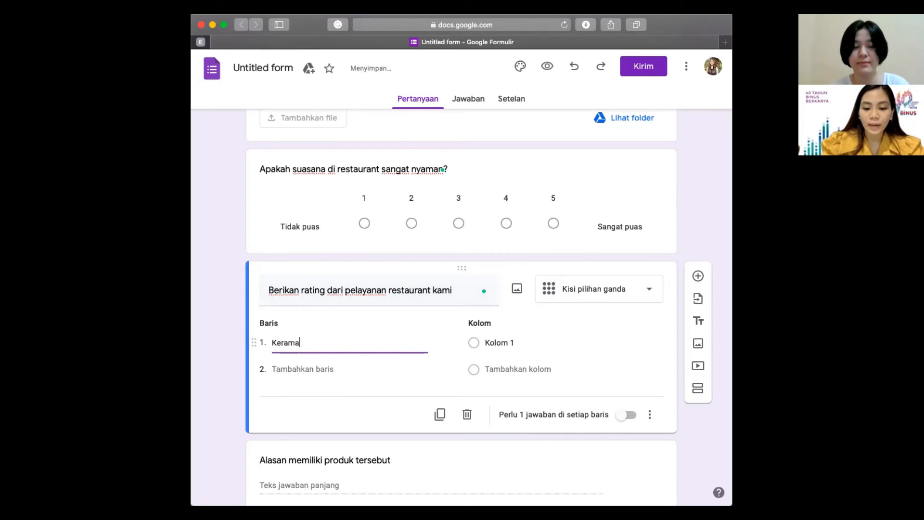
text(han pelayan)
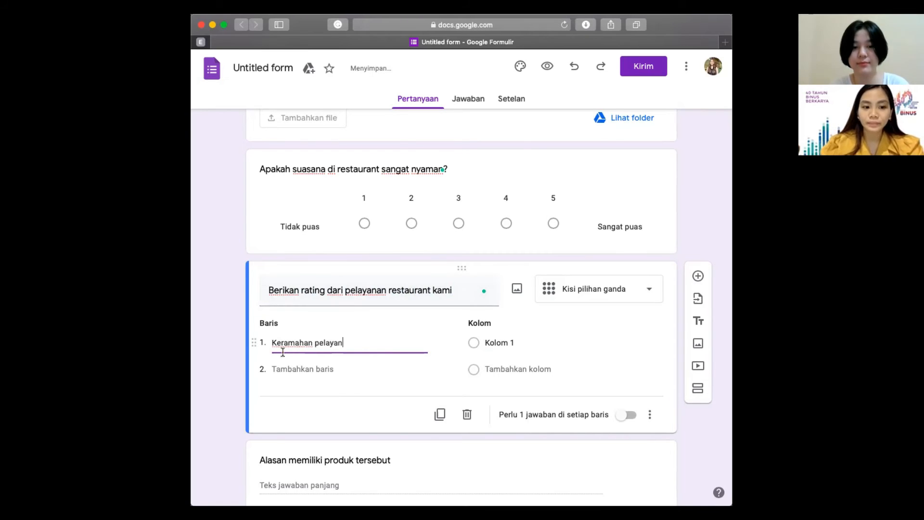
click(288, 371)
text(Ker)
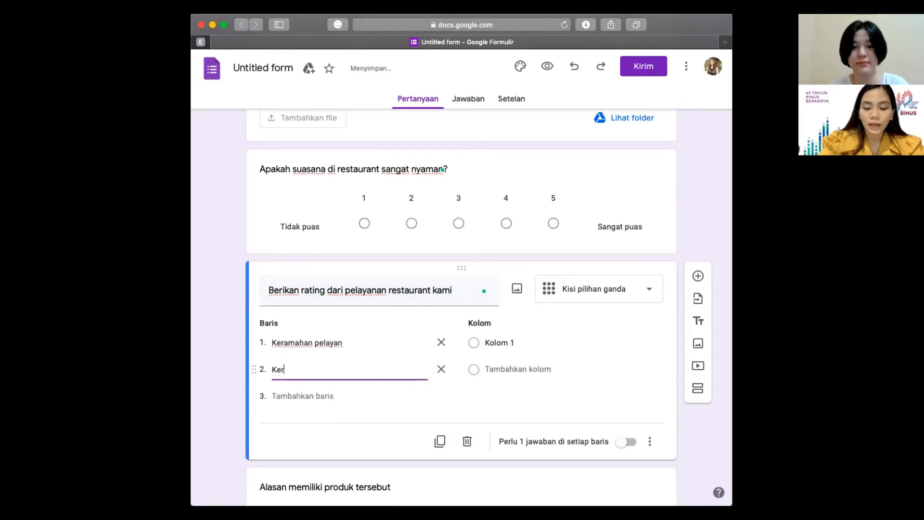
text(amahan Satpam)
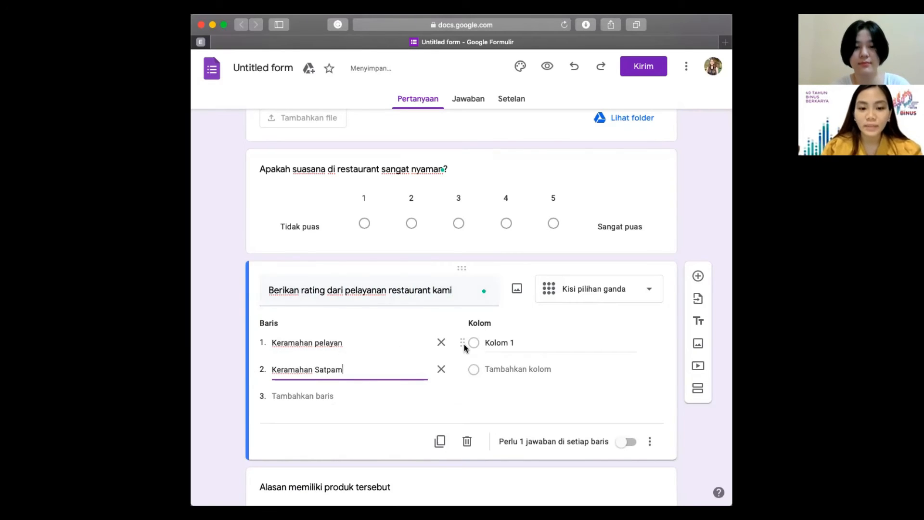
click(504, 344)
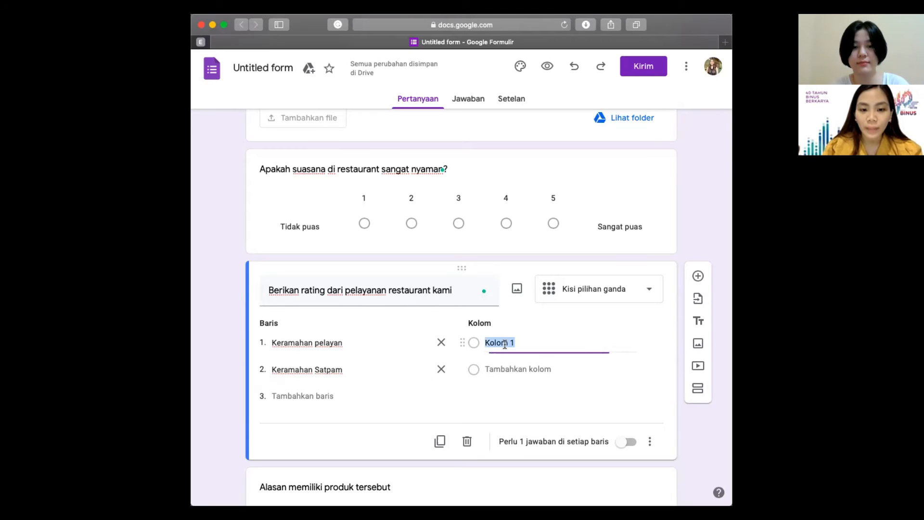
click(509, 370)
click(510, 393)
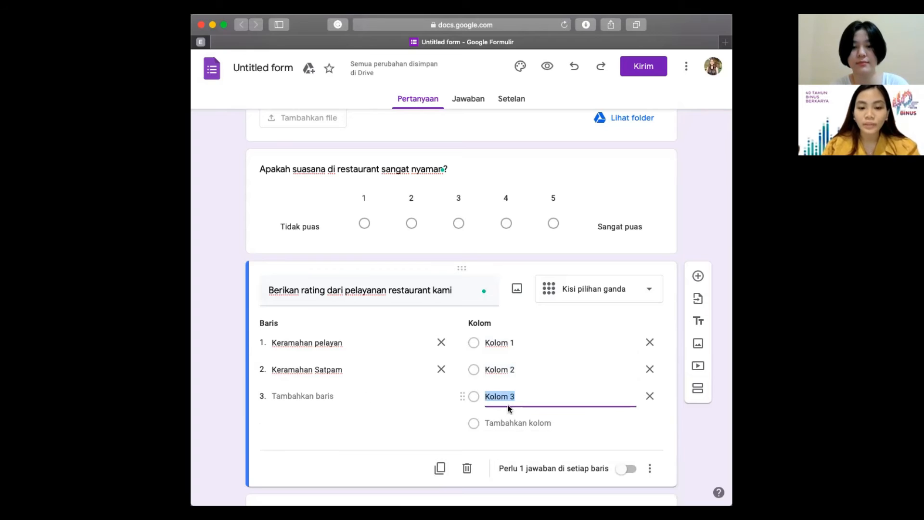
Step: Add a third row 'Keramahan chef' and insert a new blank question below the grid
click(327, 394)
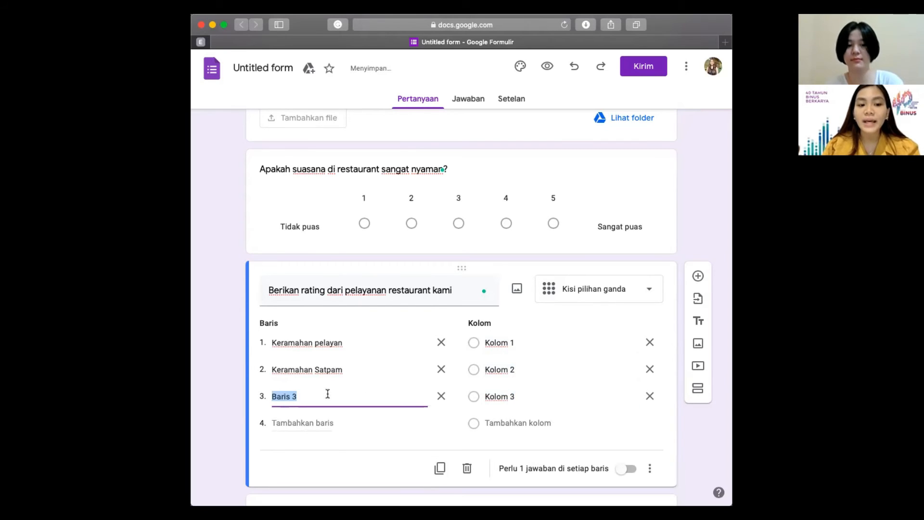
text(K)
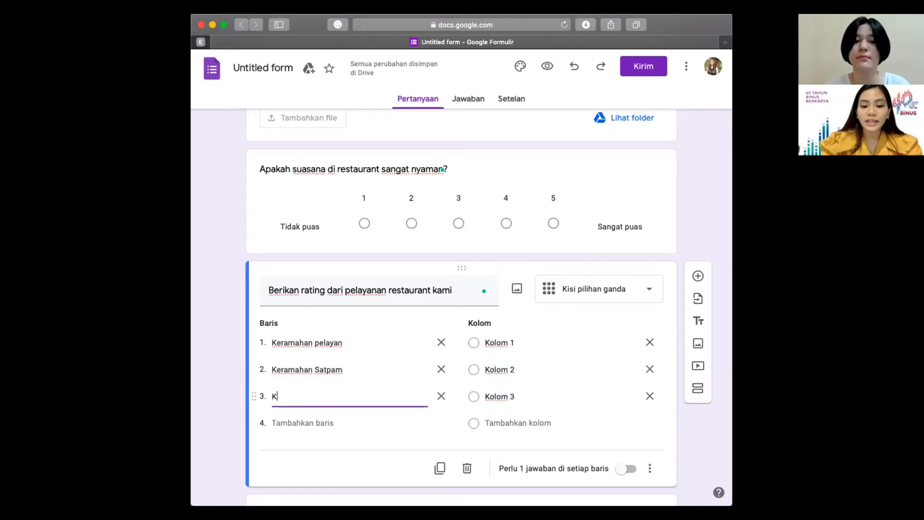
text(eramahan chef)
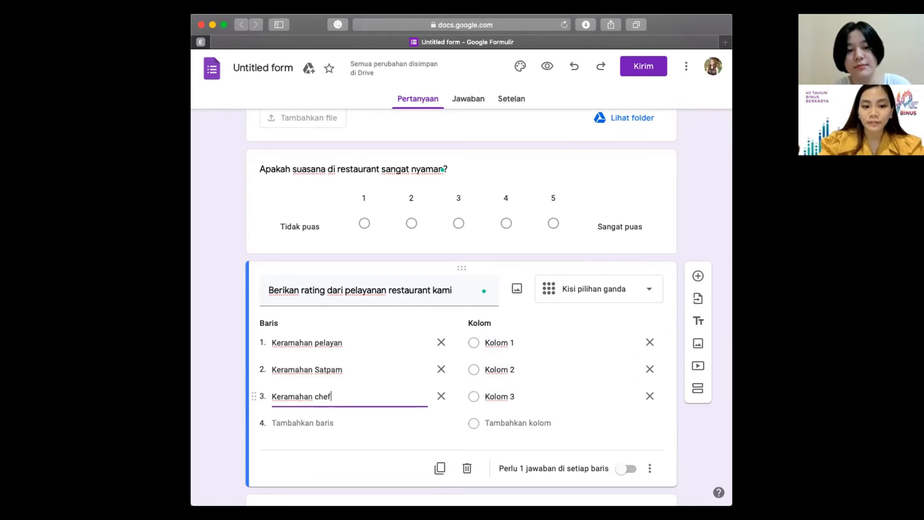
scroll(566, 342, down, 1)
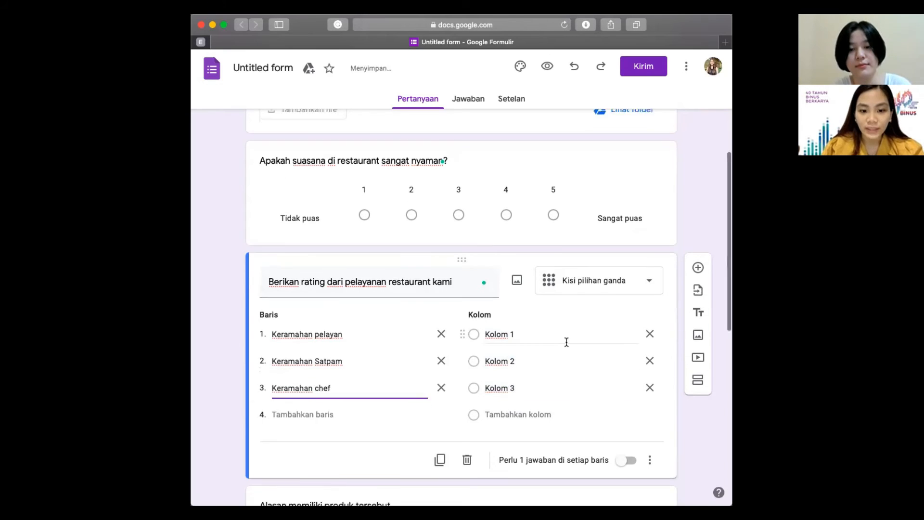
click(702, 242)
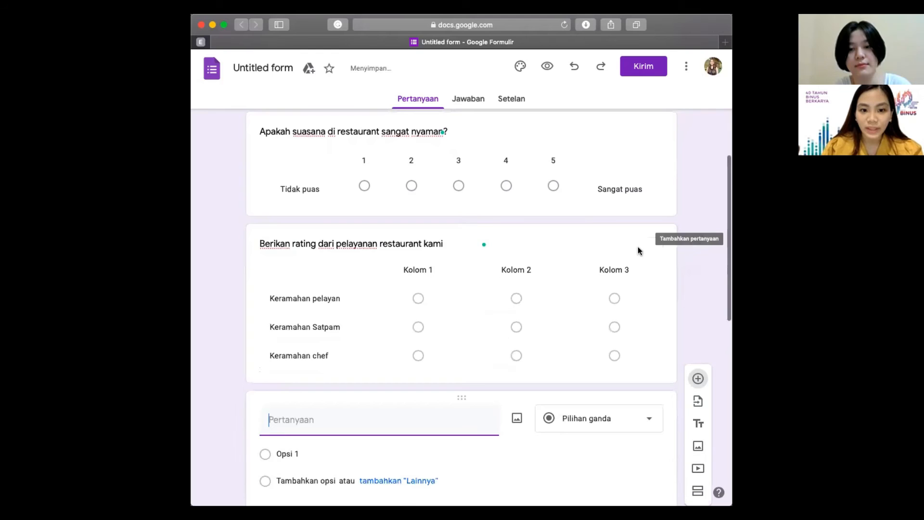
Step: Add a checkbox grid question titled 'Rating dari kebersihan restaurant'
scroll(382, 284, down, 1)
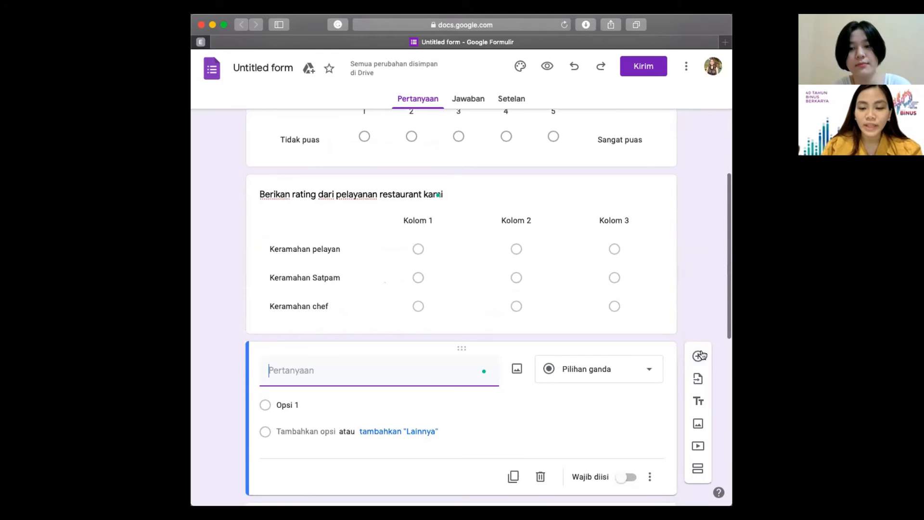
click(698, 356)
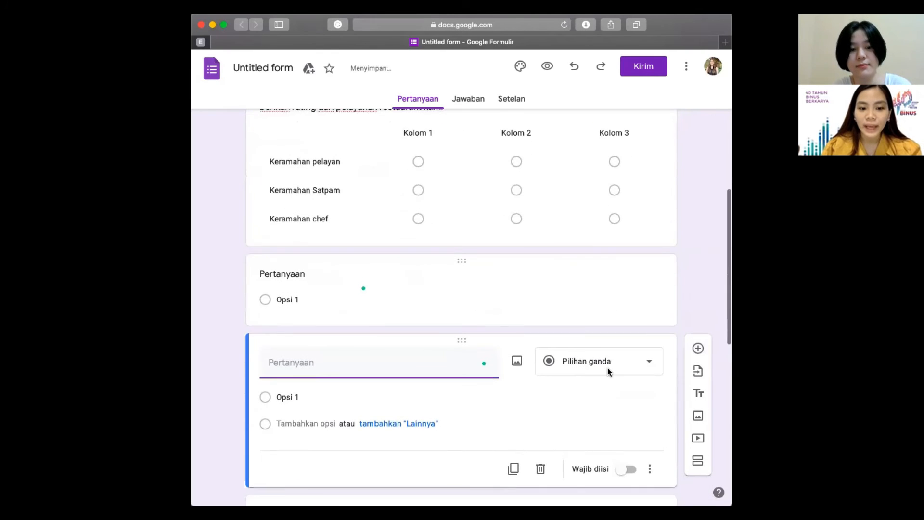
click(615, 332)
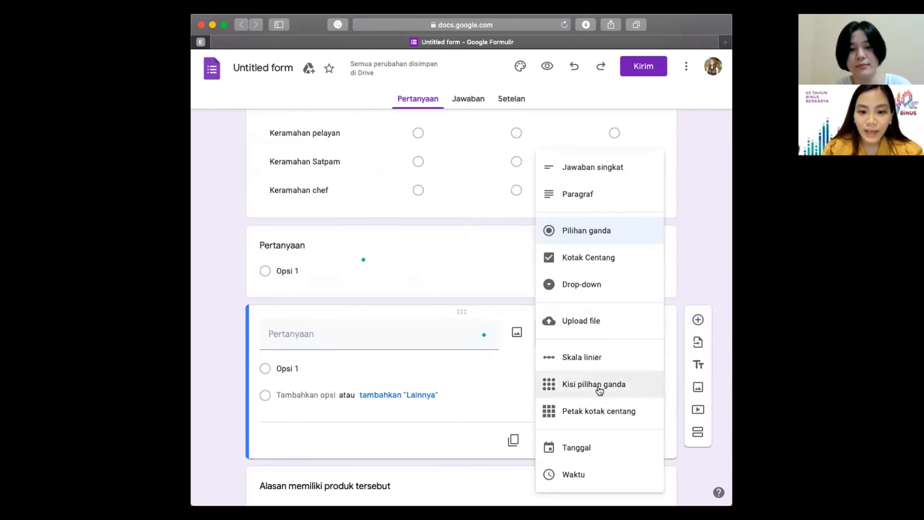
click(609, 415)
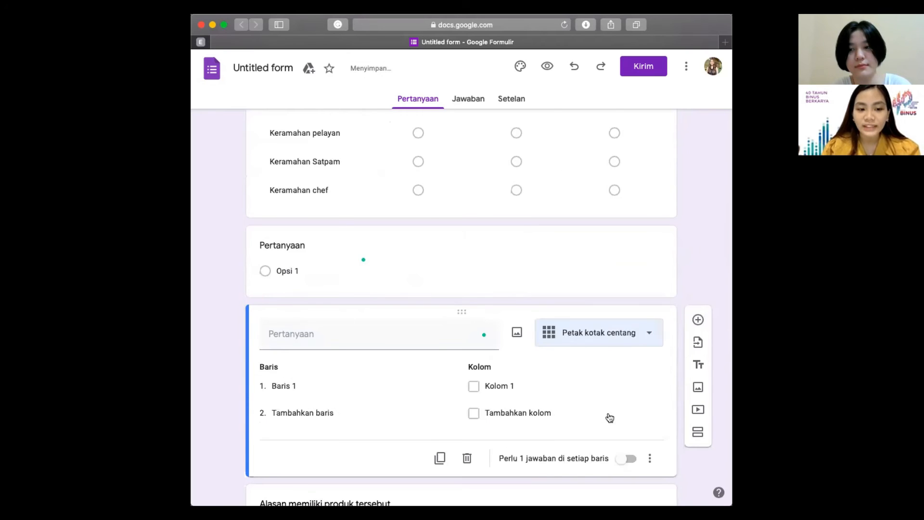
scroll(590, 359, up, 3)
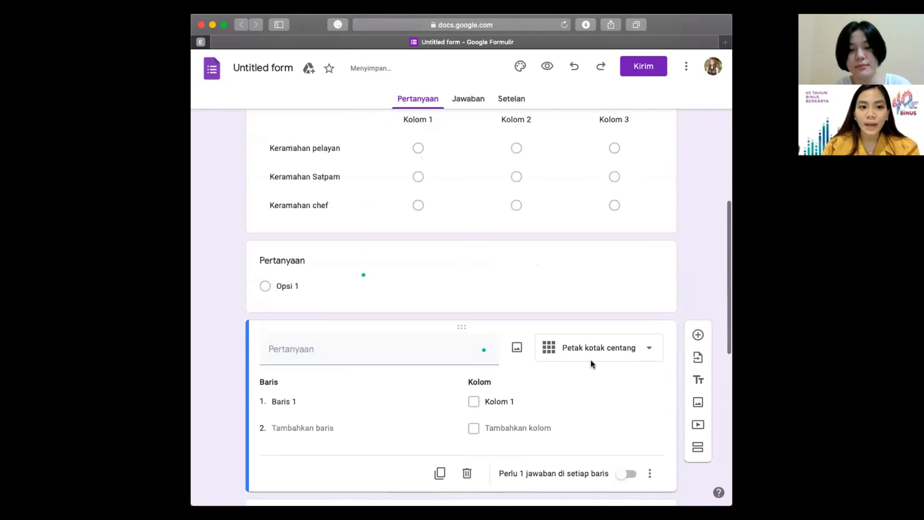
scroll(590, 359, down, 1)
click(392, 342)
scroll(392, 342, up, 1)
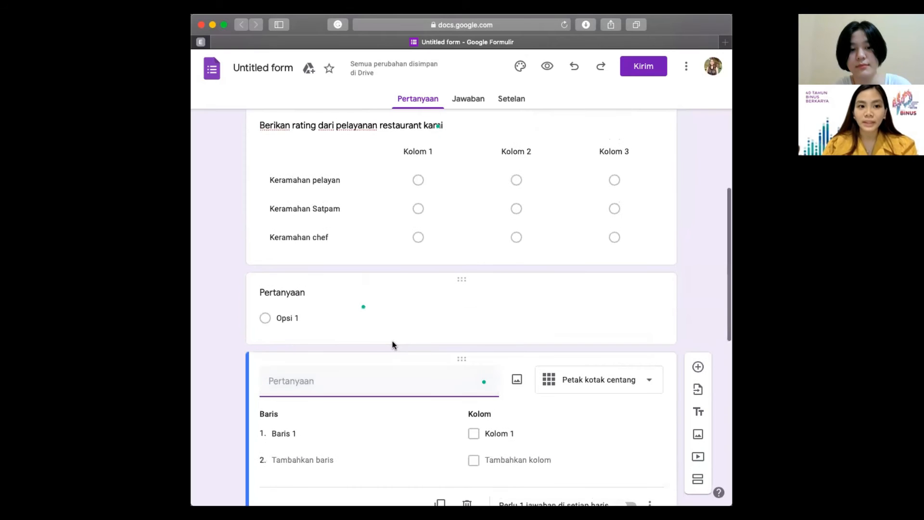
text(Rating )
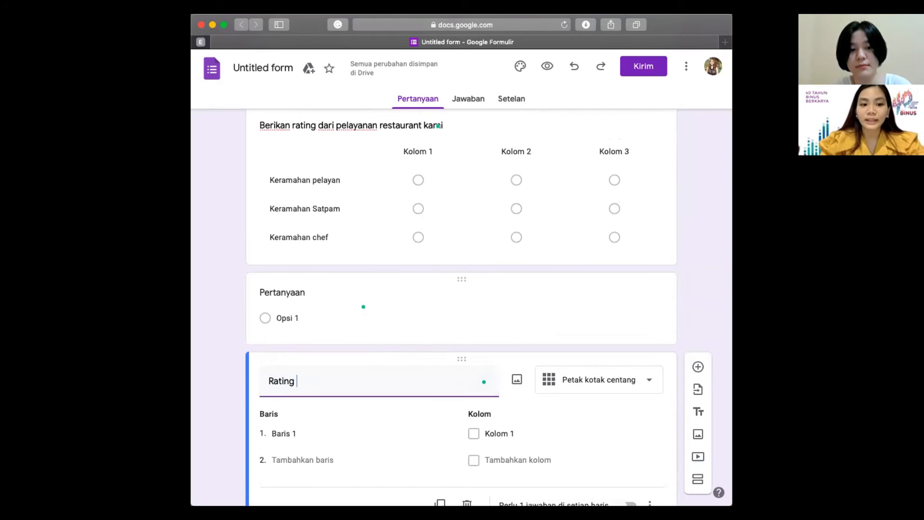
text(dari kebersi)
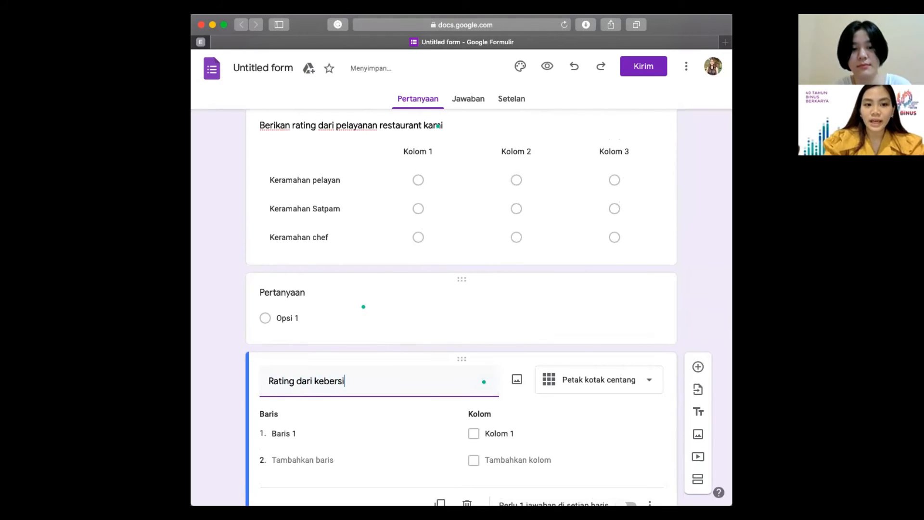
text(han restaurant)
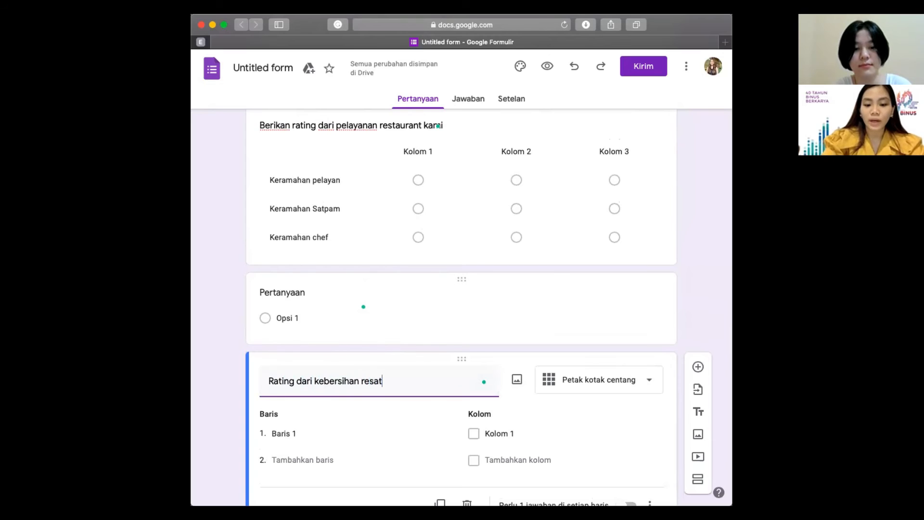
Step: Enter grid rows 'Kebersihan dapur', 'Kbersihan toilet' and 'keberishan meja'
scroll(333, 340, down, 2)
click(333, 340)
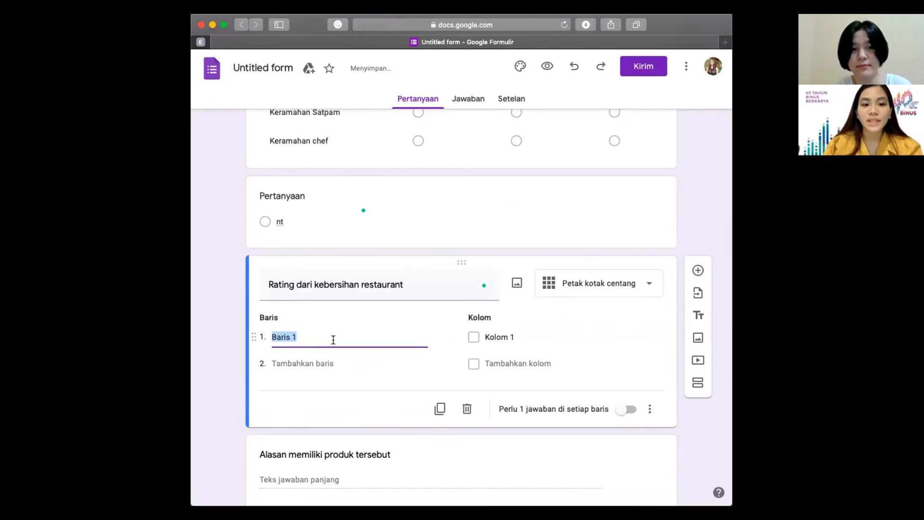
text(Kebersihan dapur)
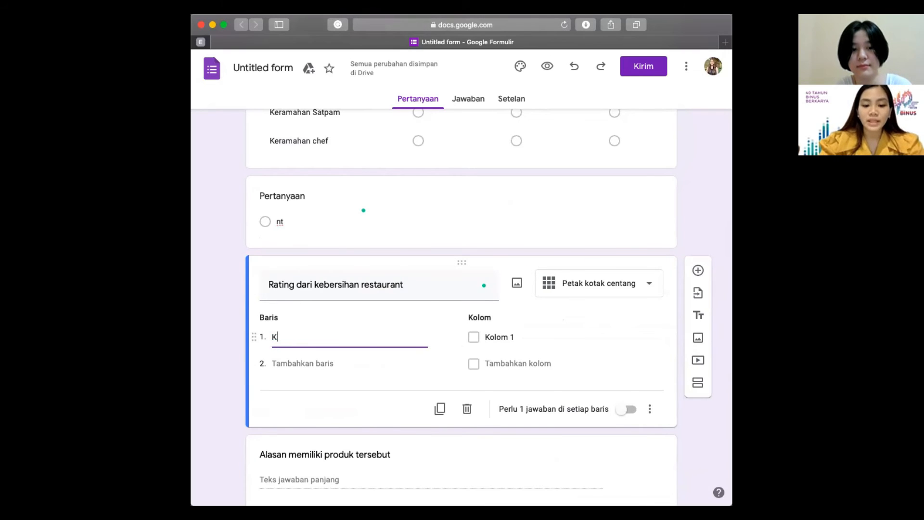
click(303, 364)
text(Kbersihan toilet)
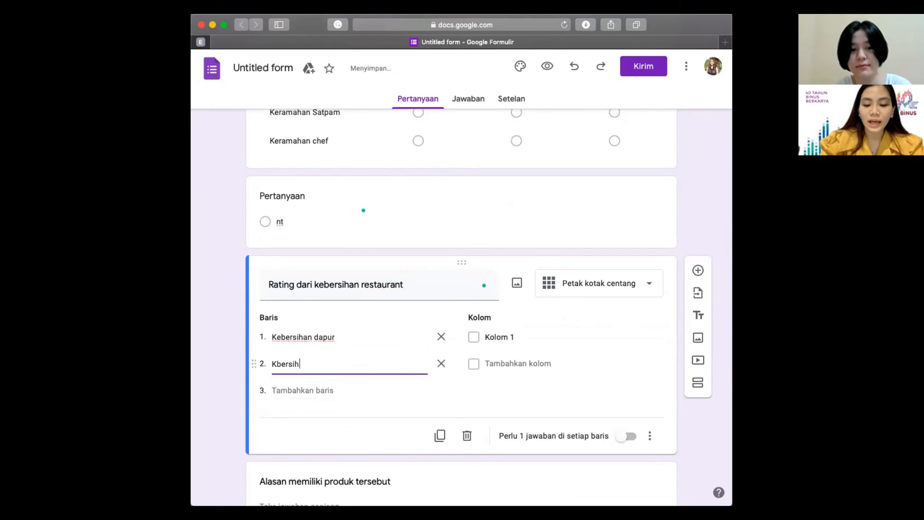
click(306, 388)
text(keberishan meja)
Step: Set grid columns Puas, Sangat Puas and Perlu diperbaiki, undoing an accidental extra question
click(490, 338)
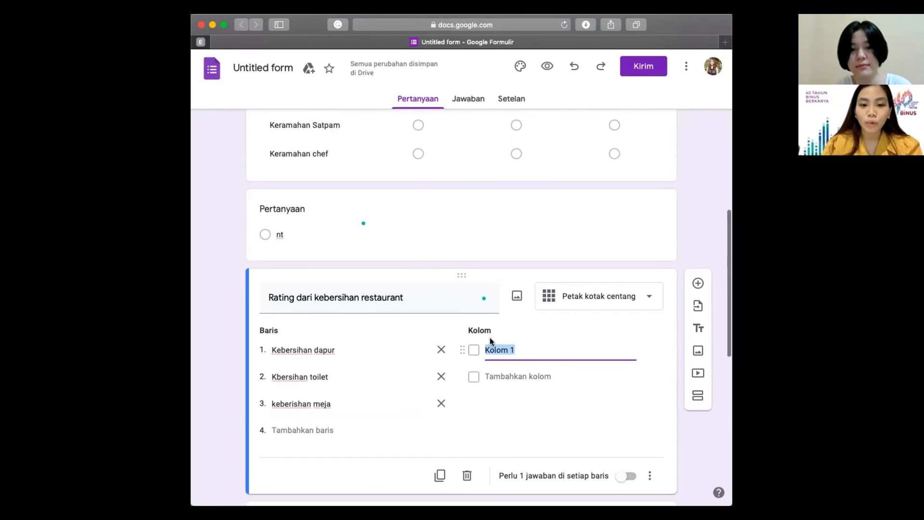
text(Puas)
click(504, 375)
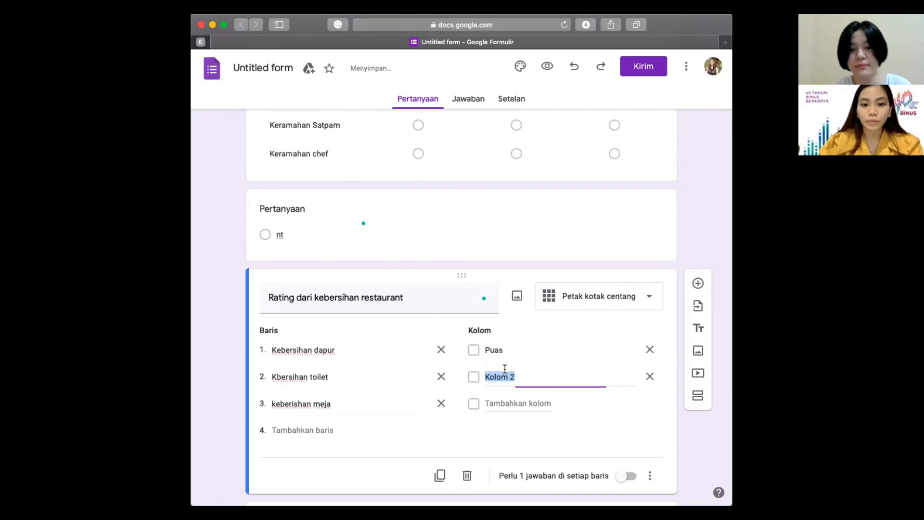
text(Sangat)
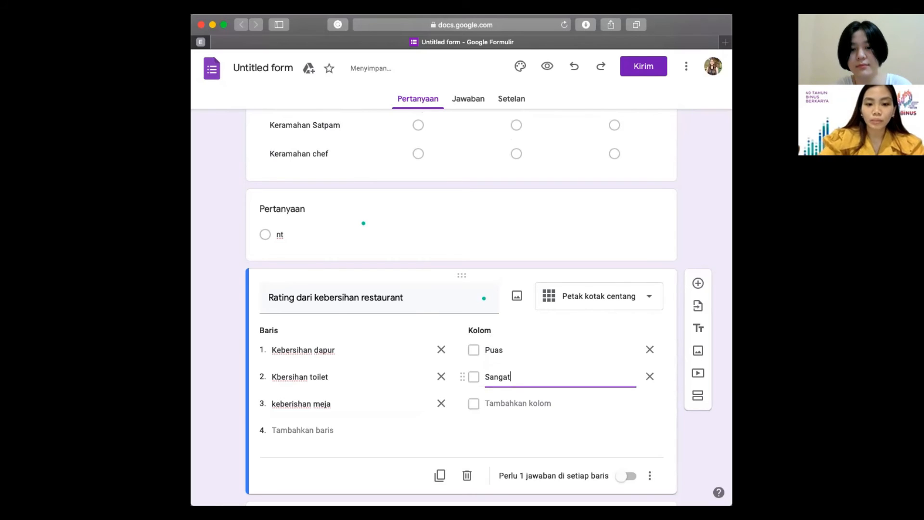
text( Puas)
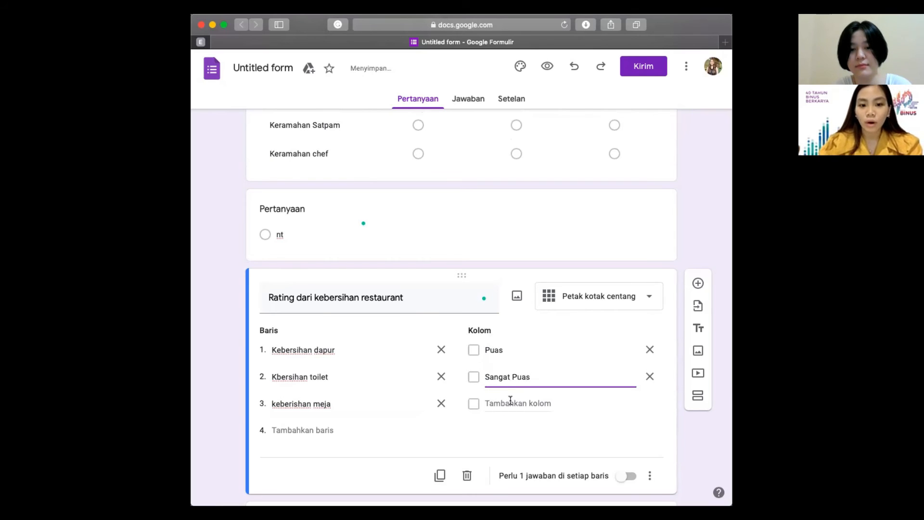
click(511, 400)
text(Perlu dipe)
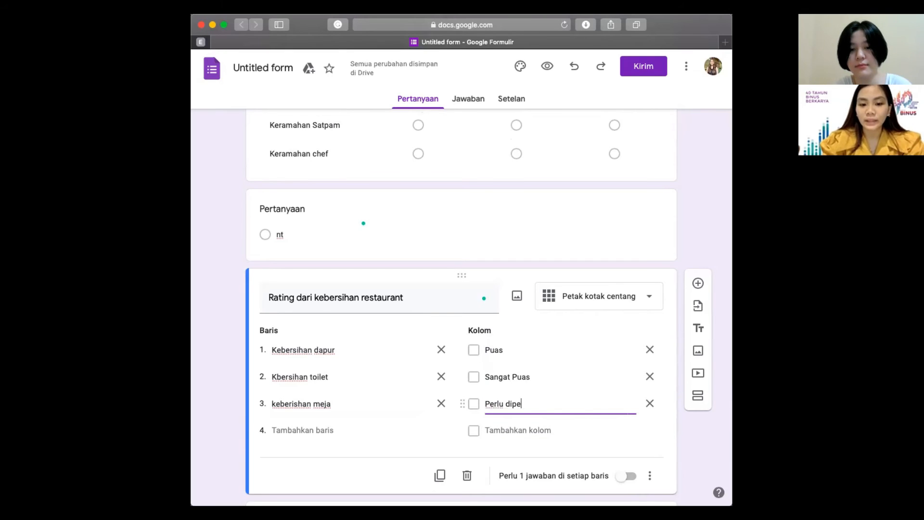
text(rbaiki)
click(697, 283)
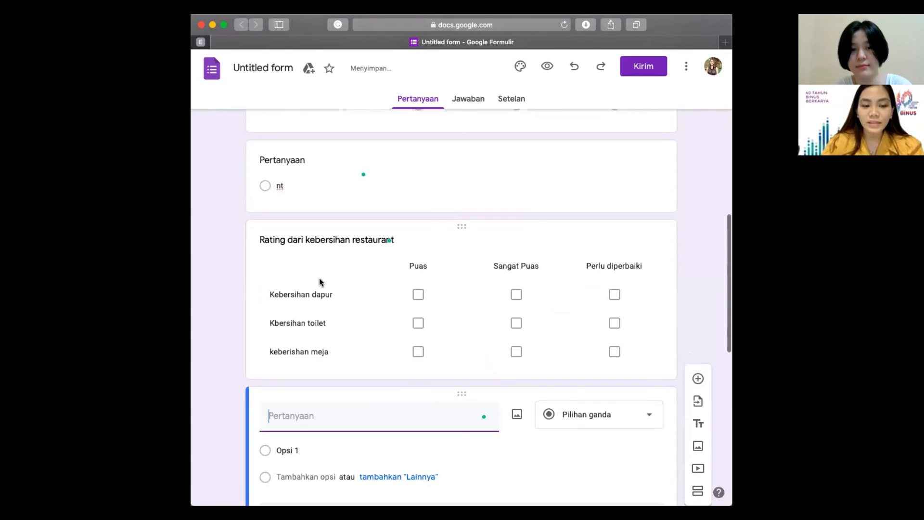
key(super+z)
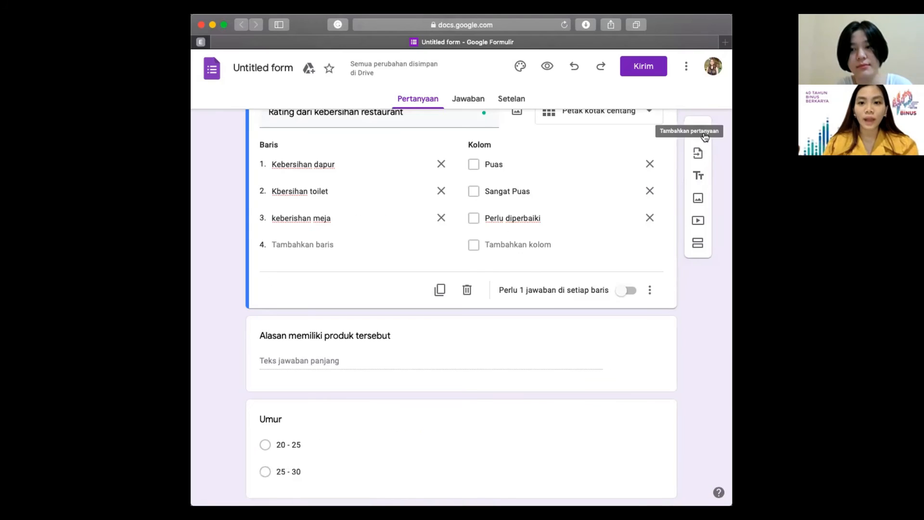
Step: Add a date-type question titled 'Tanggal lahir anda' after the cleanliness grid
click(705, 137)
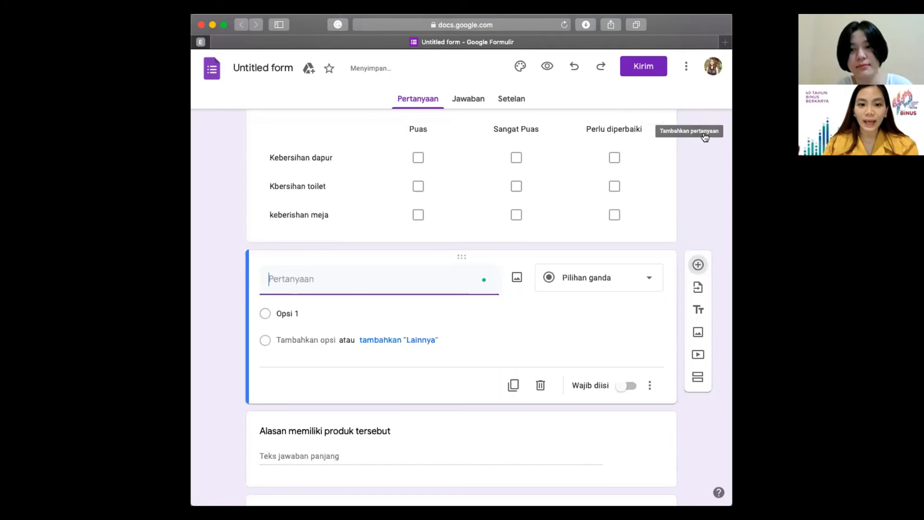
click(593, 275)
click(578, 442)
text(Tangga)
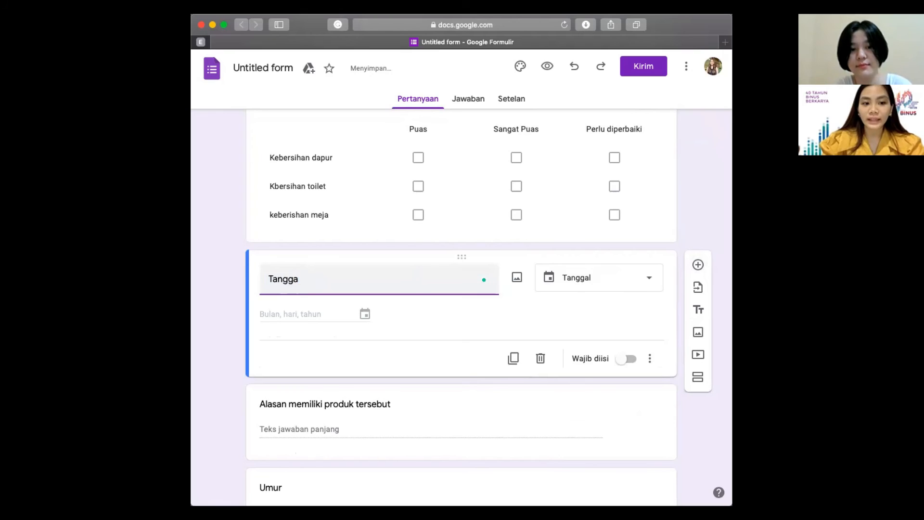
text(l lahir anda)
scroll(345, 309, down, 1)
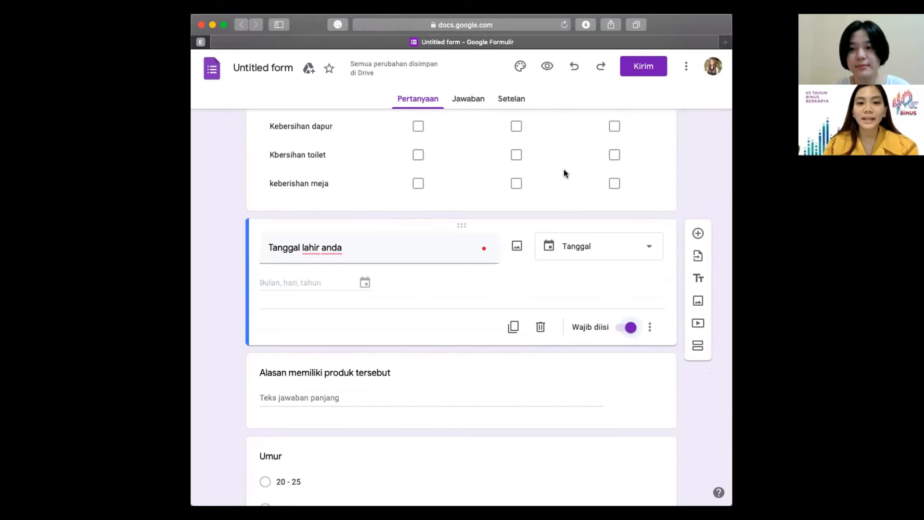
scroll(564, 173, up, 15)
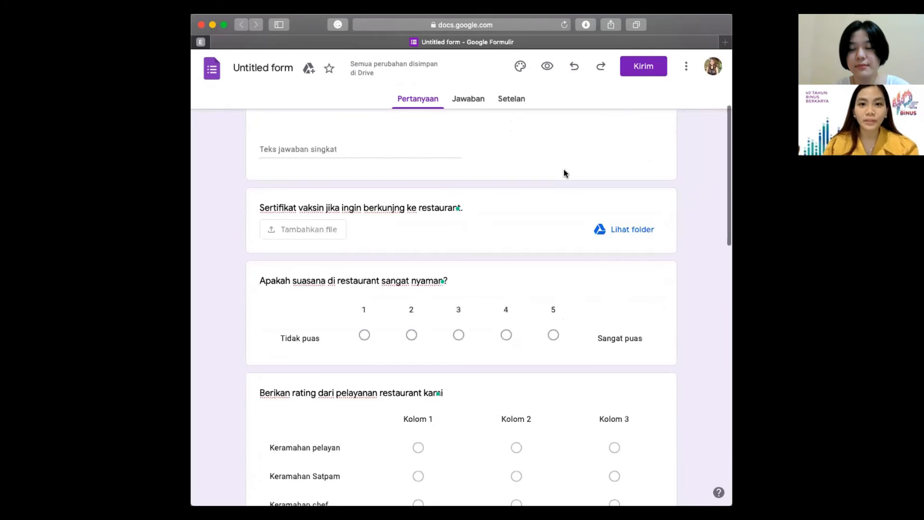
Step: In the send dialog's link tab, shorten the URL and copy the short link
click(652, 70)
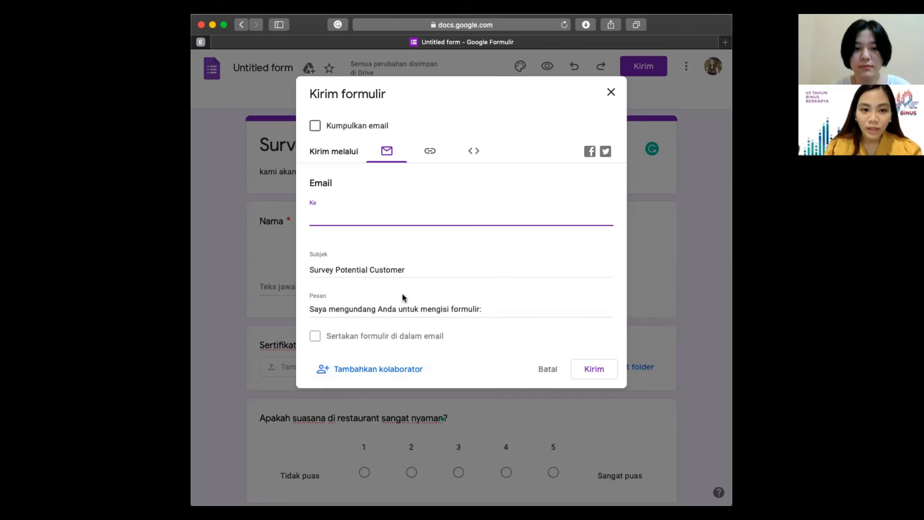
click(431, 153)
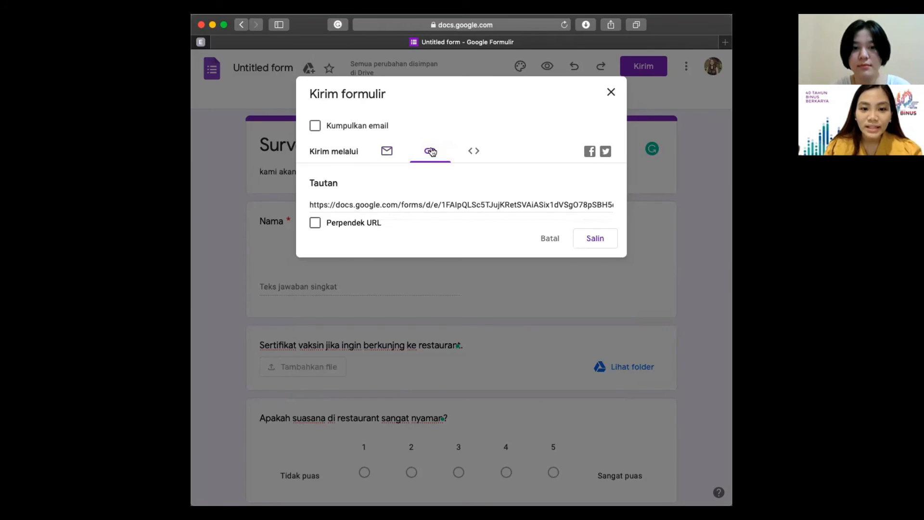
click(366, 223)
key(super+c)
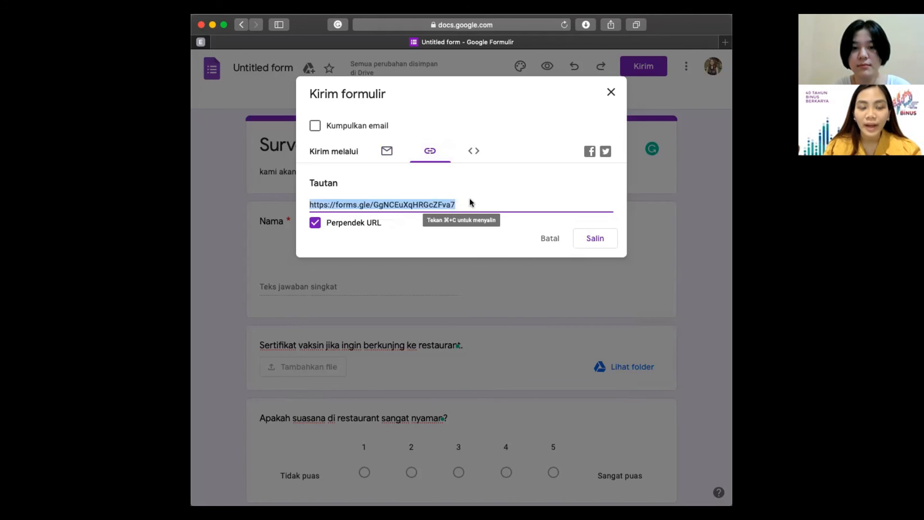
click(596, 239)
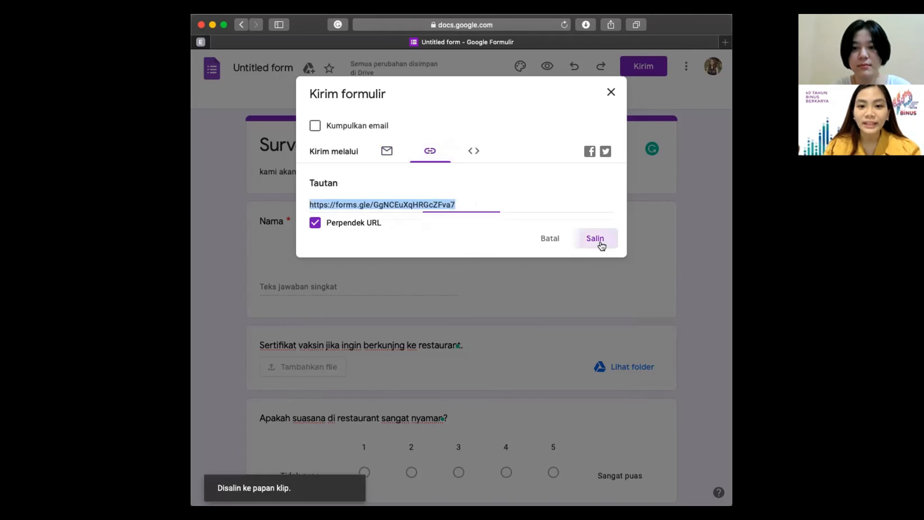
Step: Open the copied forms.gle short link in a new browser tab
click(636, 27)
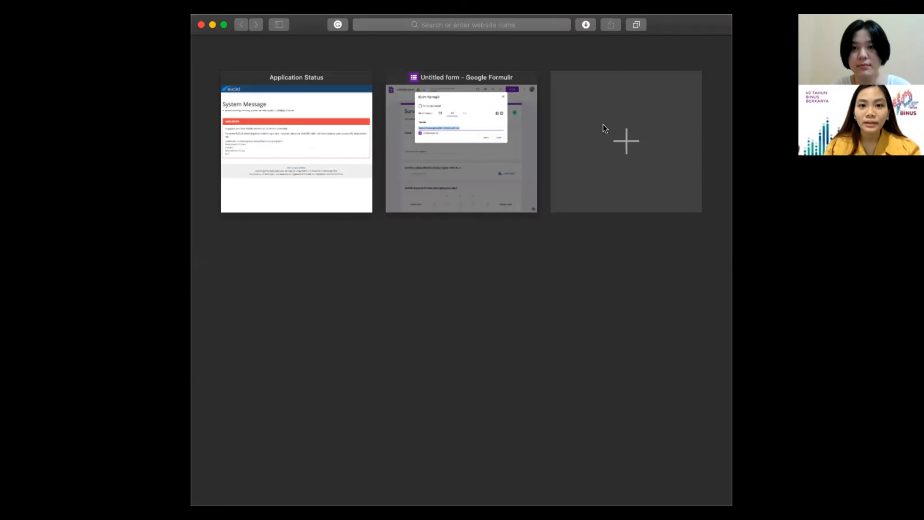
click(602, 125)
key(super+v)
key(Return)
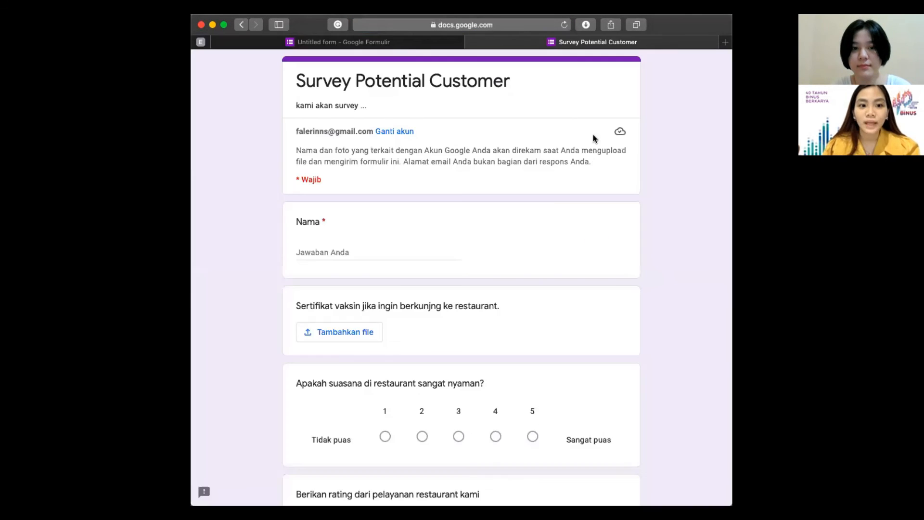
scroll(578, 203, down, 2)
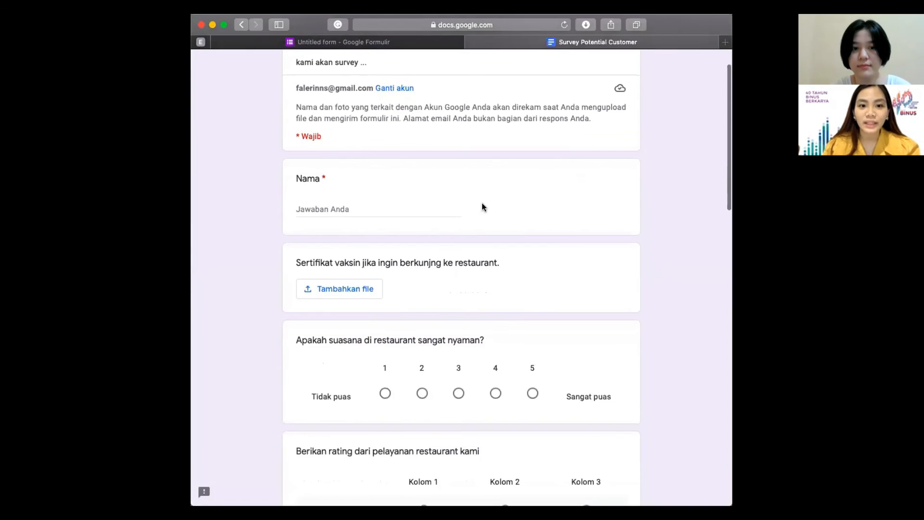
Step: Enter the respondent's name under Nama, then open and cancel the vaccine certificate upload
click(435, 208)
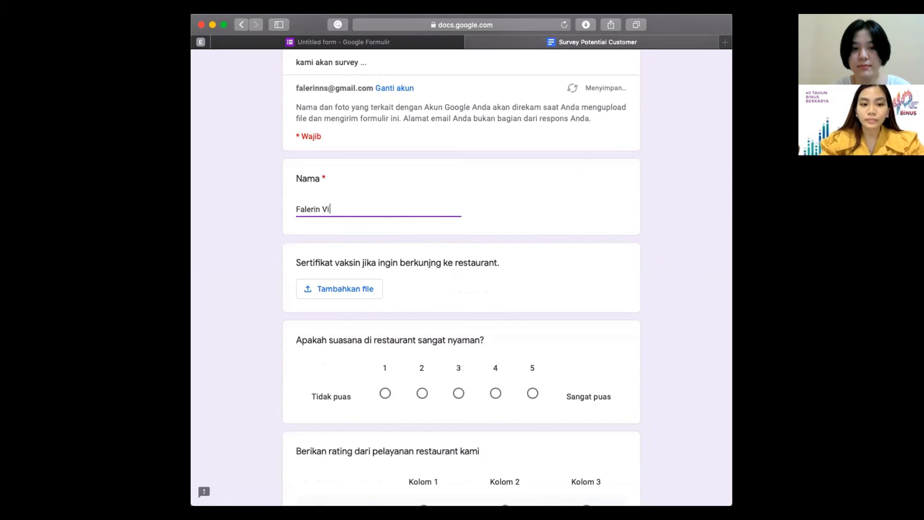
scroll(458, 256, down, 2)
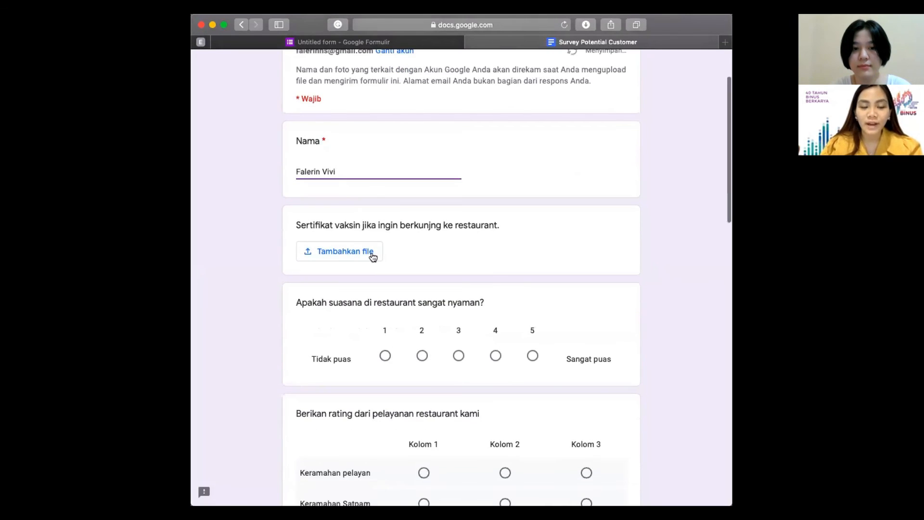
click(372, 257)
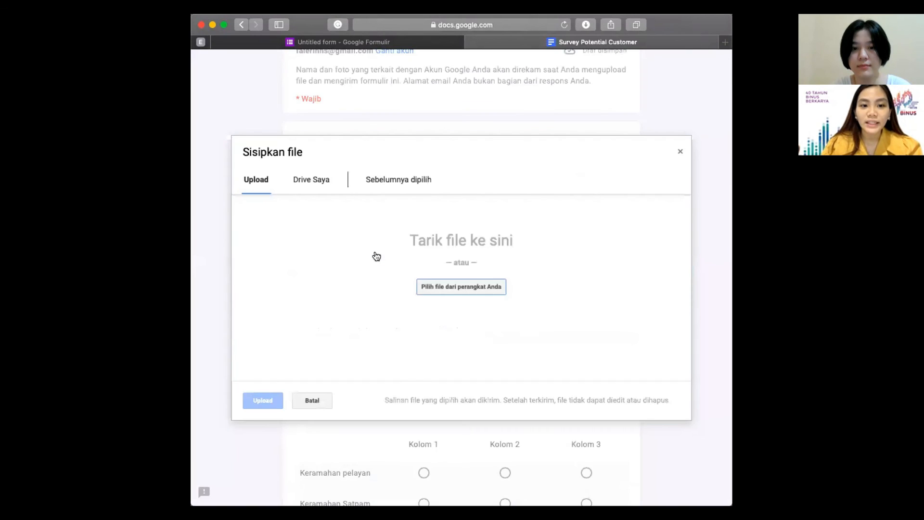
click(680, 151)
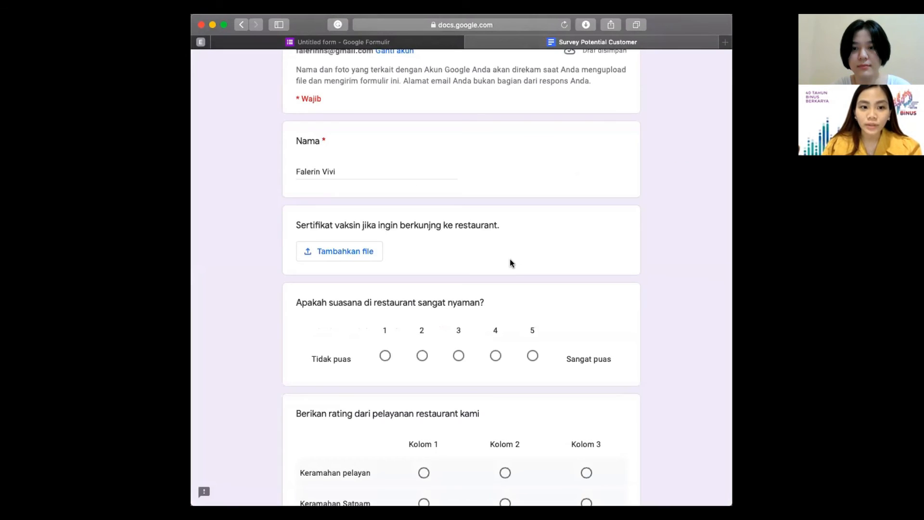
scroll(510, 258, down, 5)
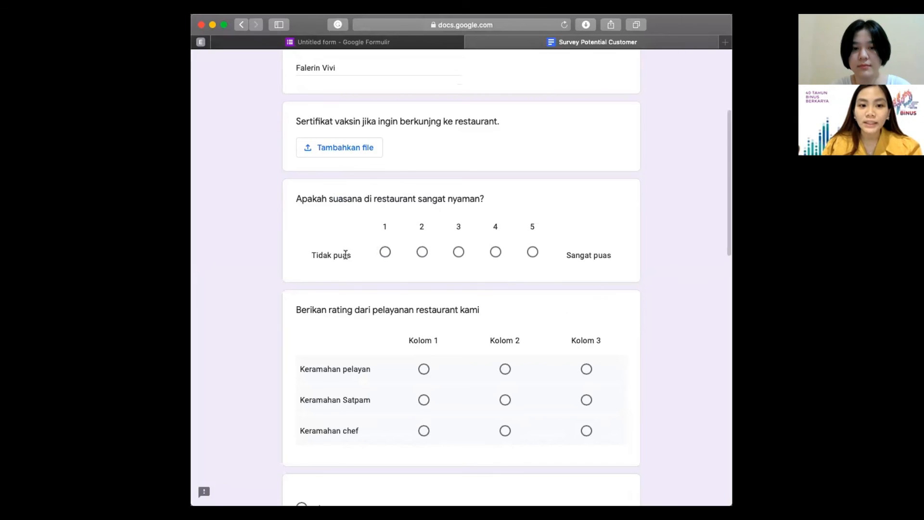
Step: Rate comfort 3, waiter friendliness Kolom 2, and cleanliness Puas, Sangat Puas, Perlu diperbaiki
click(458, 250)
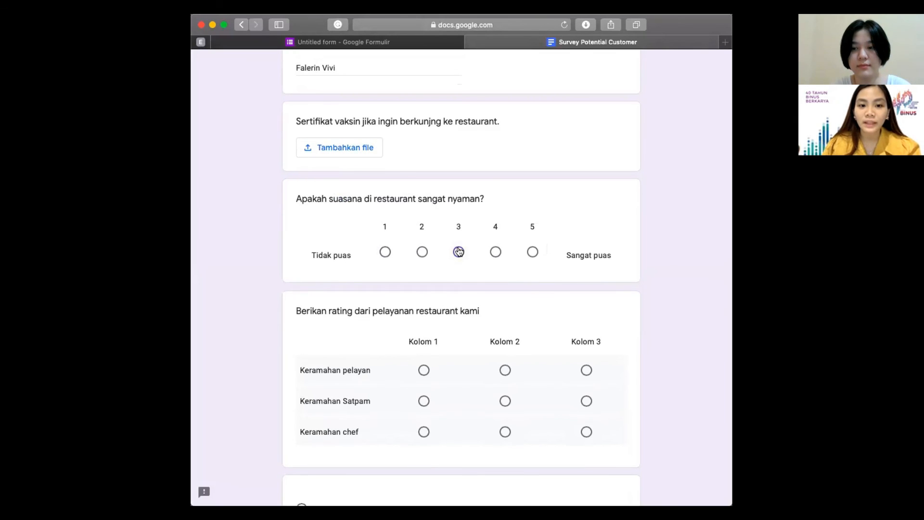
scroll(481, 308, down, 5)
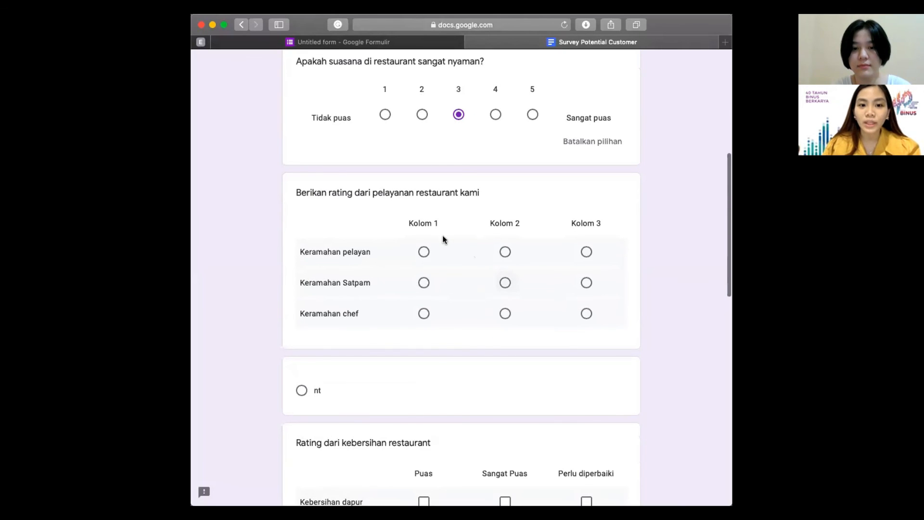
click(507, 252)
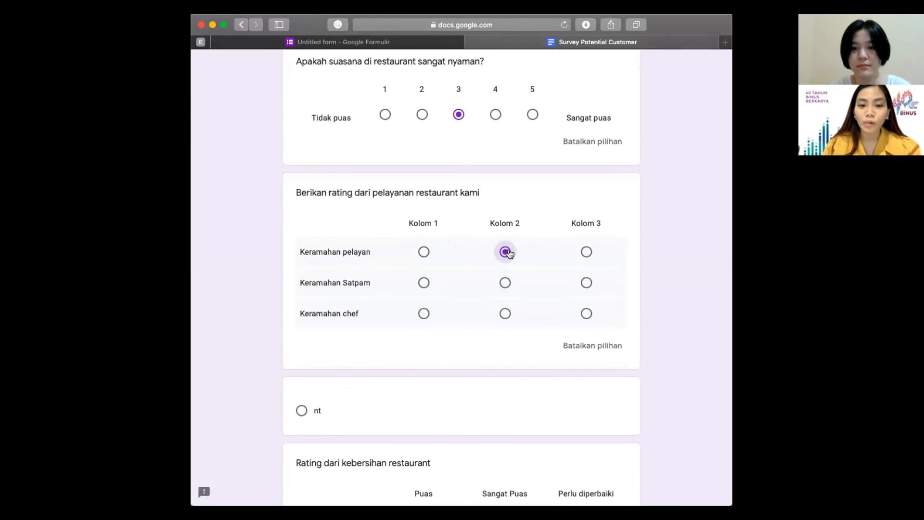
scroll(509, 252, down, 10)
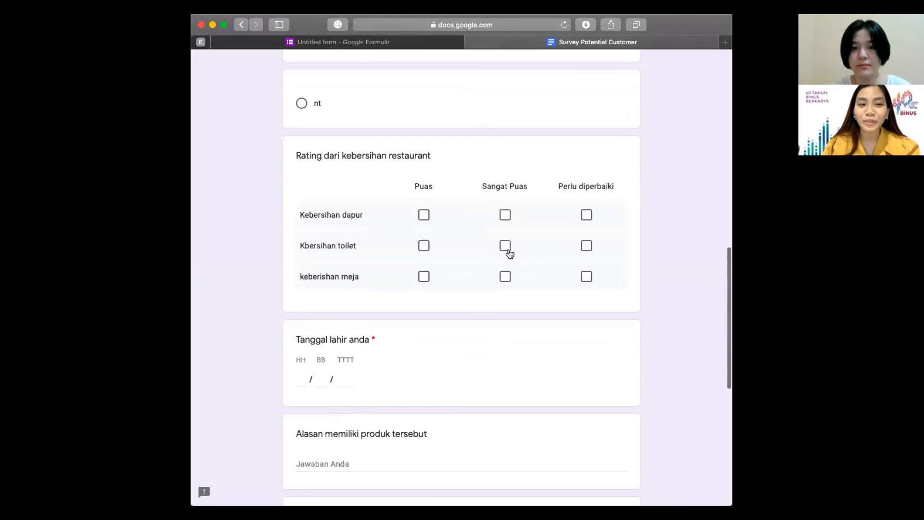
scroll(508, 253, down, 3)
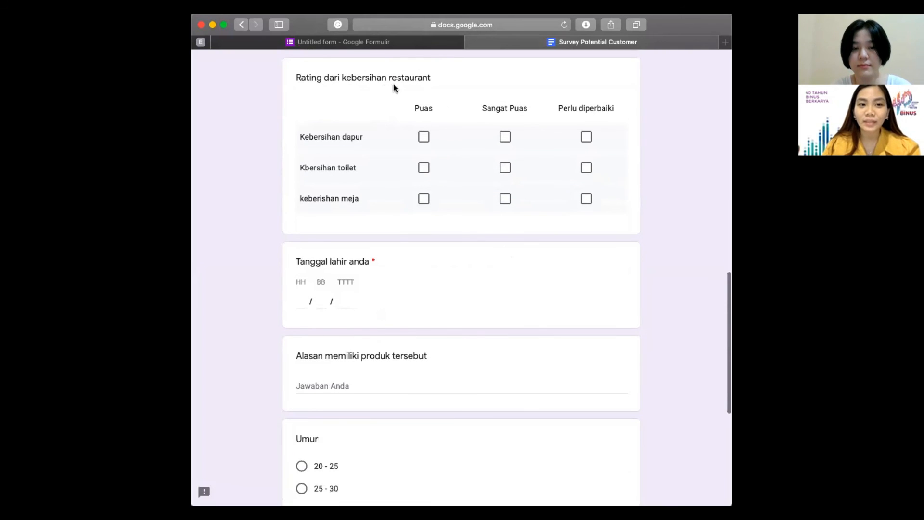
click(429, 139)
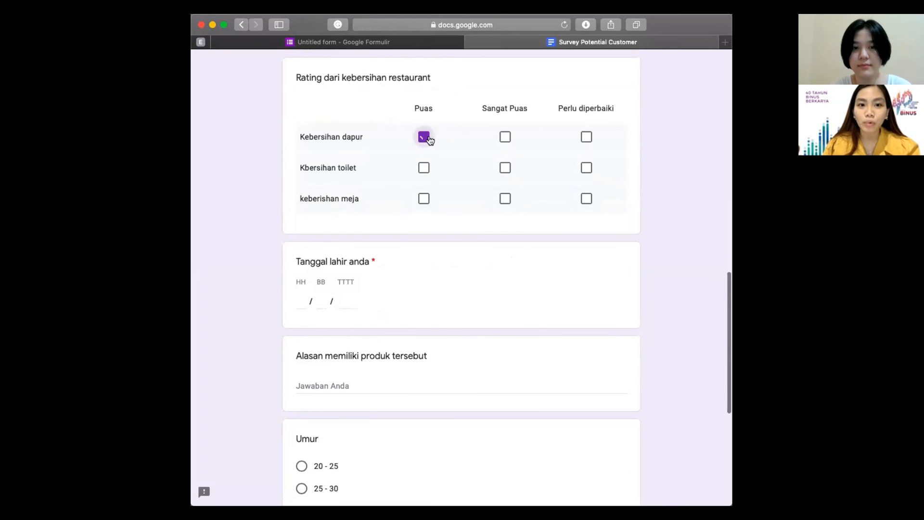
click(502, 169)
click(586, 201)
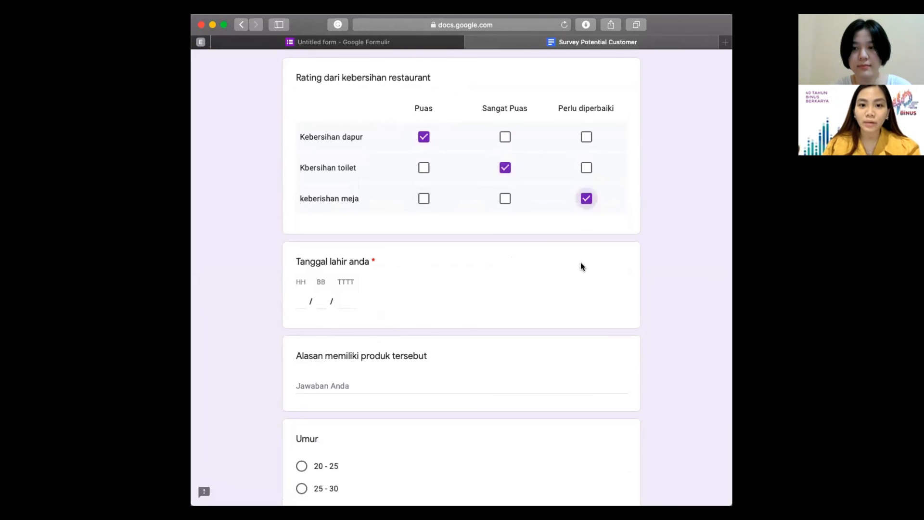
Step: Enter the birth date 30/12/2000 under Tanggal lahir anda
scroll(579, 265, down, 4)
click(300, 201)
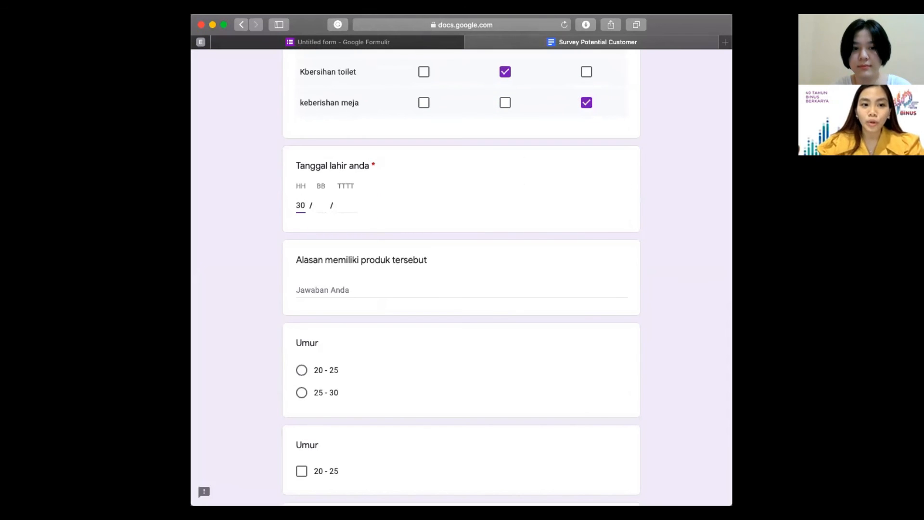
click(326, 206)
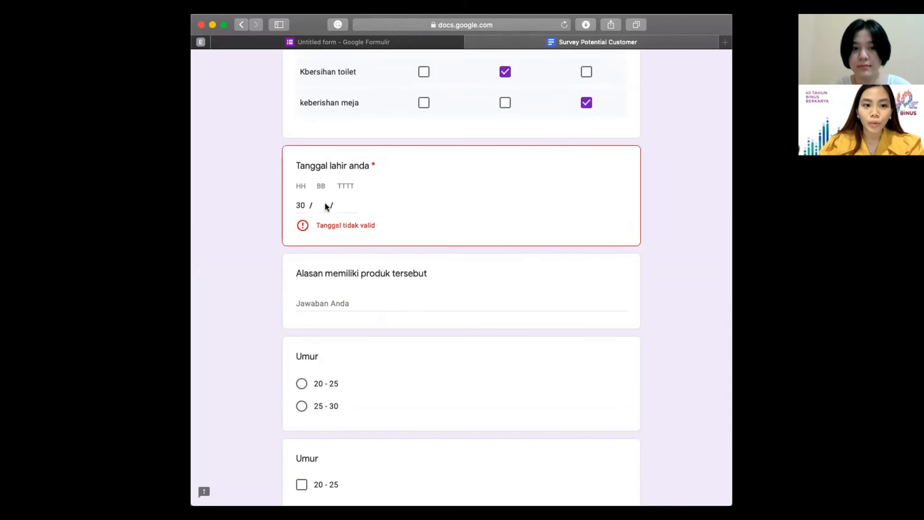
key(Tab)
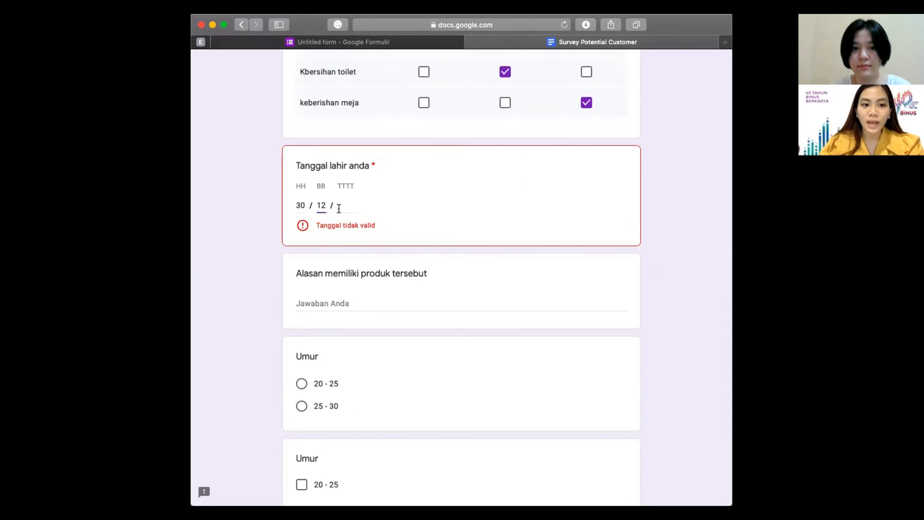
text(2000)
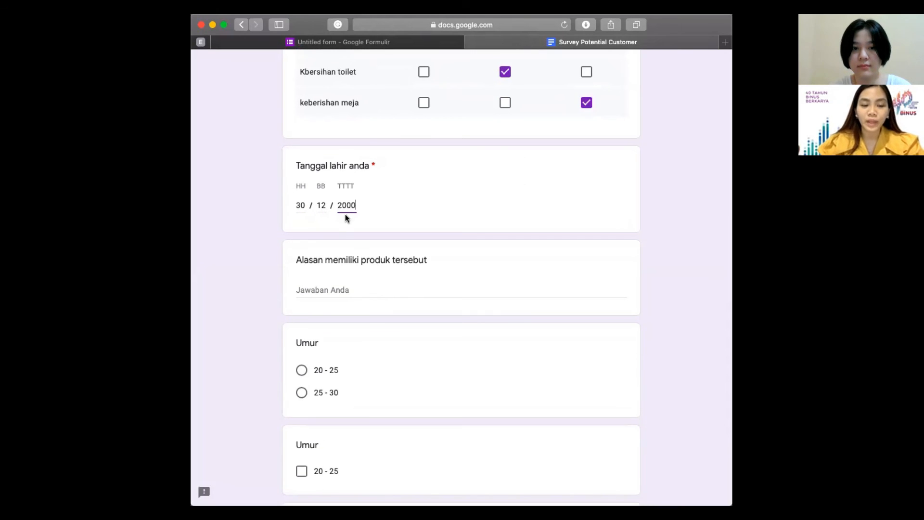
click(354, 285)
Step: Choose age 20 - 25 and Indonesia as Negara, then submit the response
scroll(358, 269, down, 2)
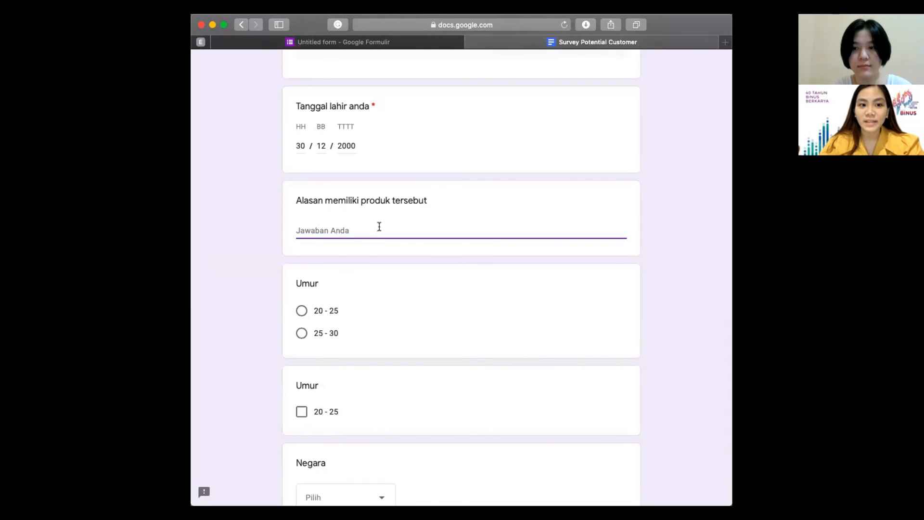
scroll(379, 226, down, 3)
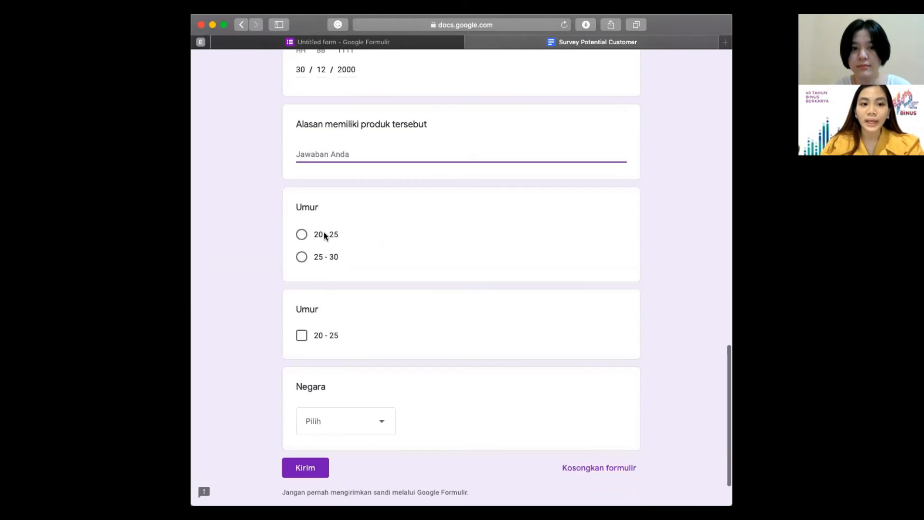
click(324, 235)
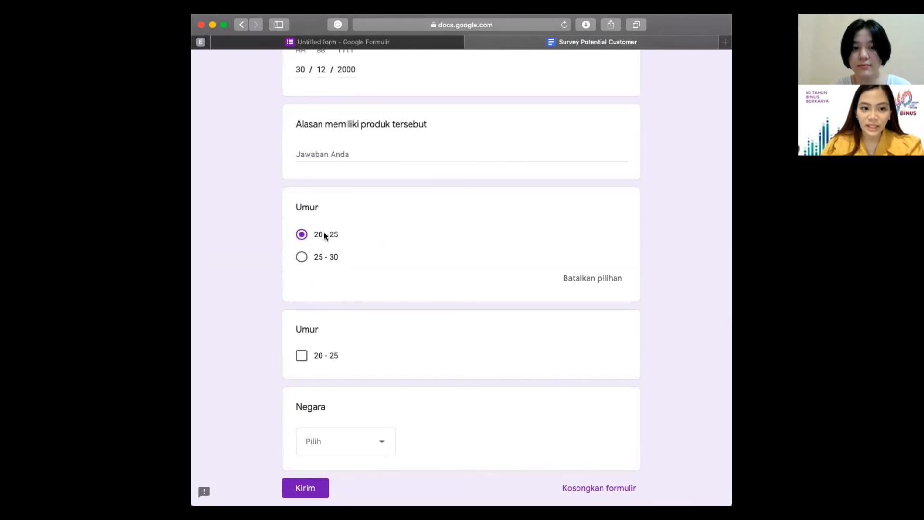
scroll(356, 312, down, 3)
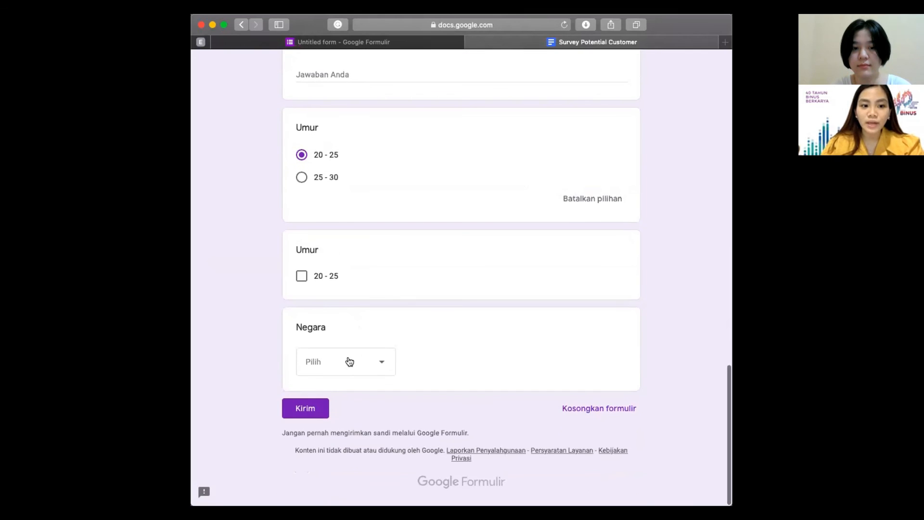
click(349, 360)
click(340, 420)
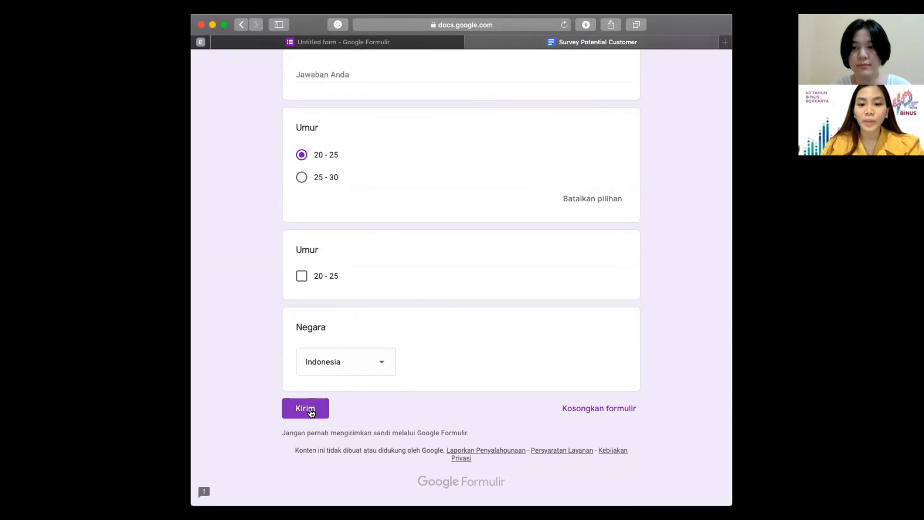
click(310, 409)
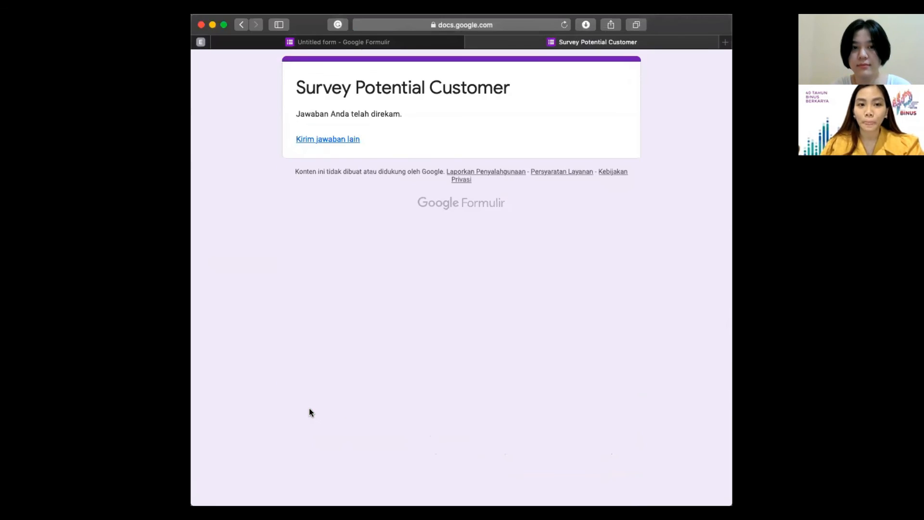